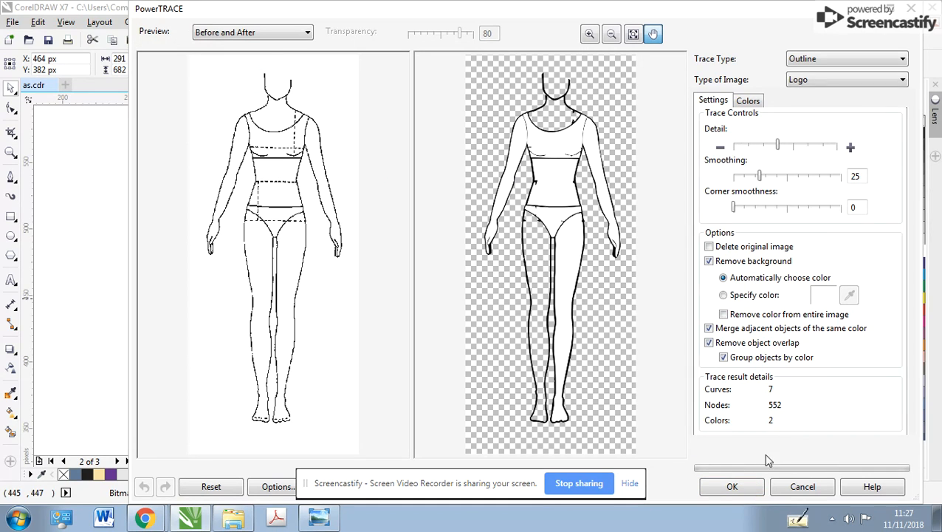
Step: Outline-trace the figure bitmap at maximum detail, and delete the original bitmap while keeping the traced figure on the page
left_click(847, 146)
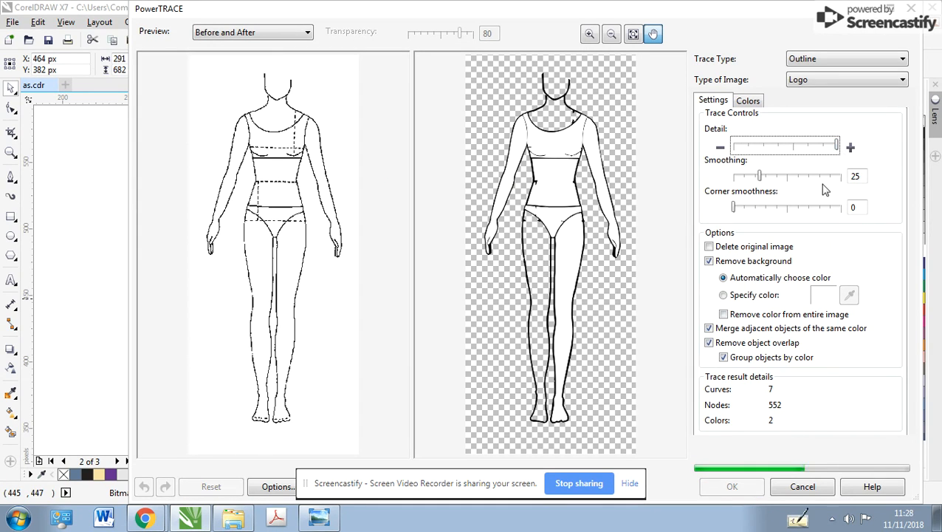
left_click(731, 488)
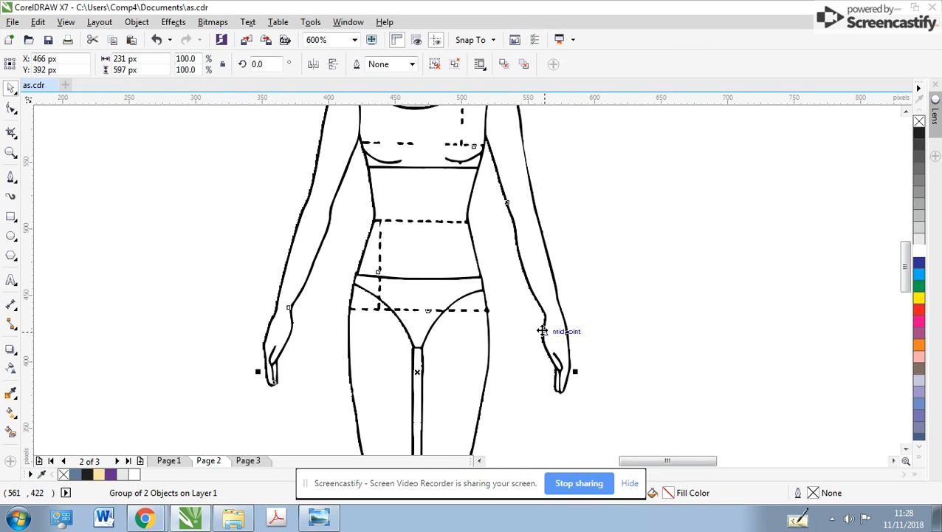
key("ctrl+x")
left_click(460, 256)
key("Delete")
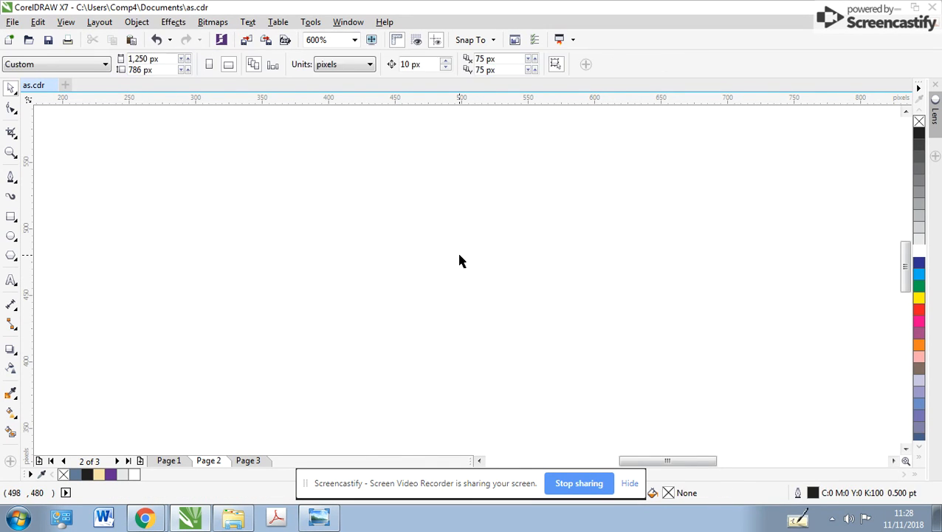
key("ctrl+v")
left_click(460, 256, "ctrl")
Step: Move the traced figure about 70 px to the left on the page
left_click(457, 253)
scroll(458, 253, "down", 5)
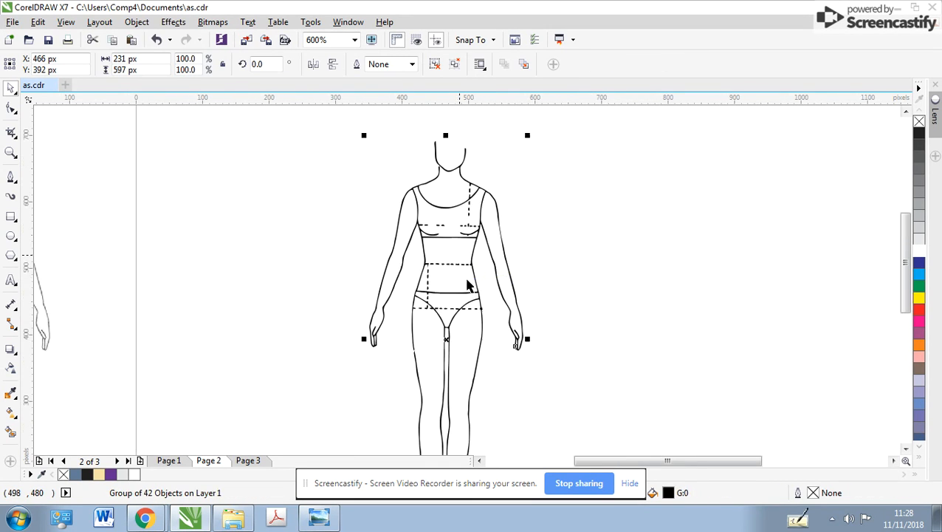
left_click_drag(468, 281, 443, 280)
left_click(405, 274)
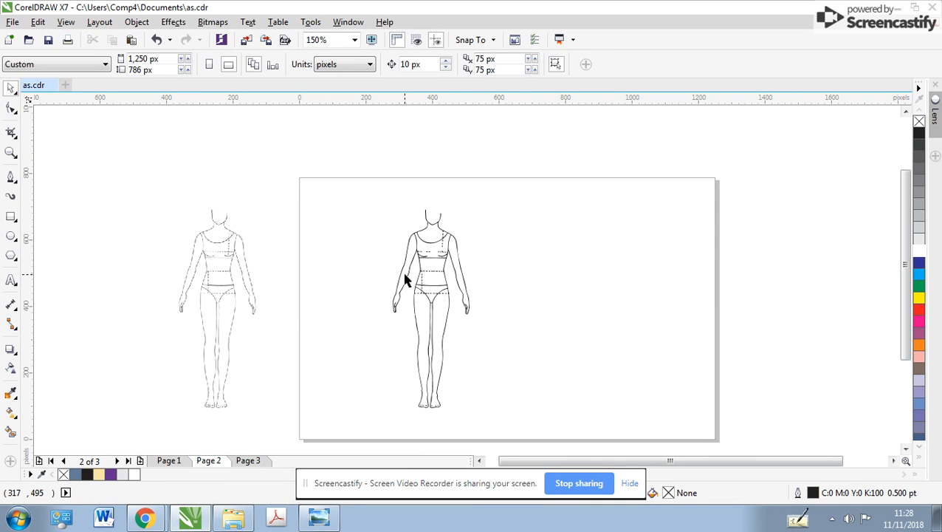
left_click(450, 257)
scroll(451, 258, "up", 2)
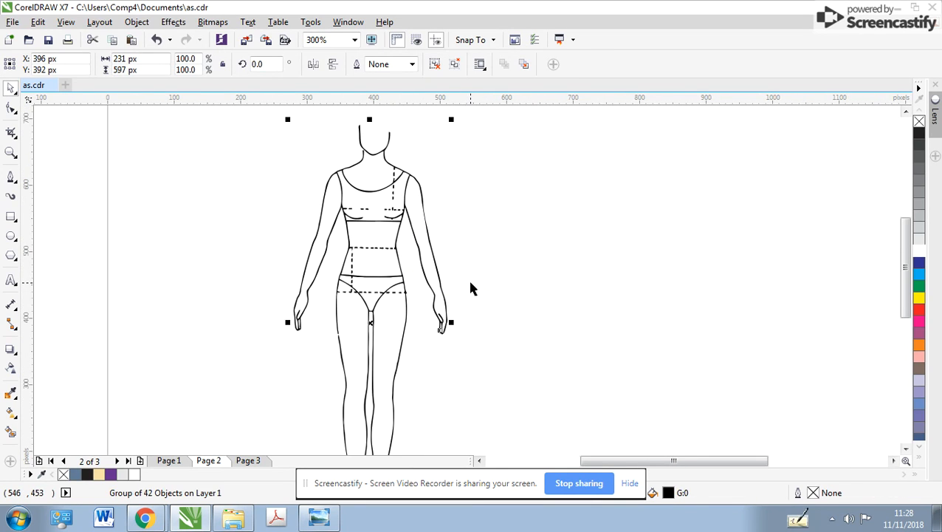
left_click(499, 293)
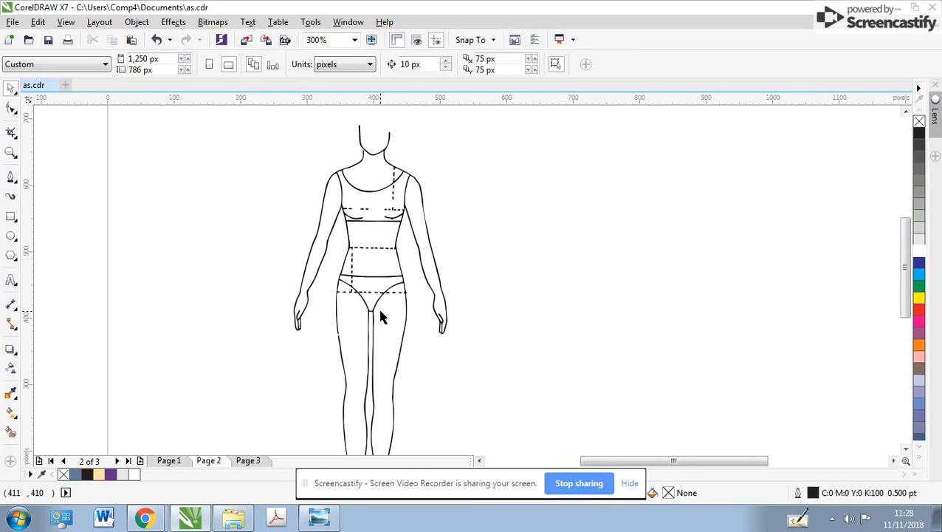
Step: Draw a wavy skirt hem about 154 px wide across the figure's thighs with the Pen tool
left_click(10, 180)
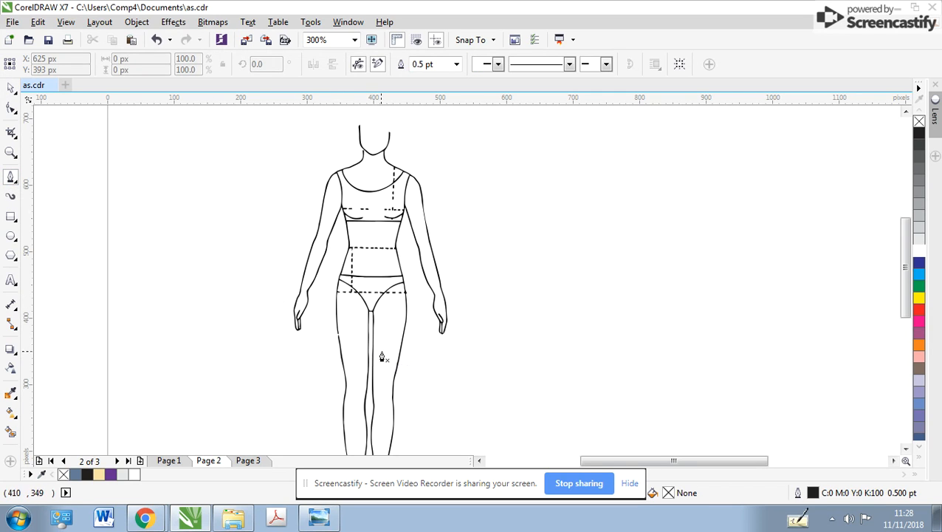
scroll(381, 354, "up", 1)
scroll(552, 307, "down", 1)
scroll(624, 271, "up", 1)
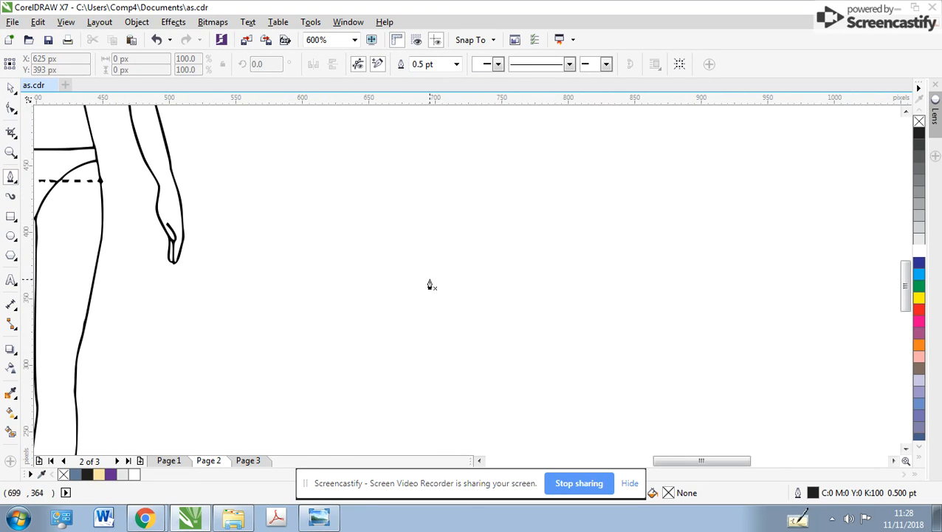
scroll(303, 273, "down", 1)
scroll(299, 268, "up", 1)
scroll(464, 284, "up", 1)
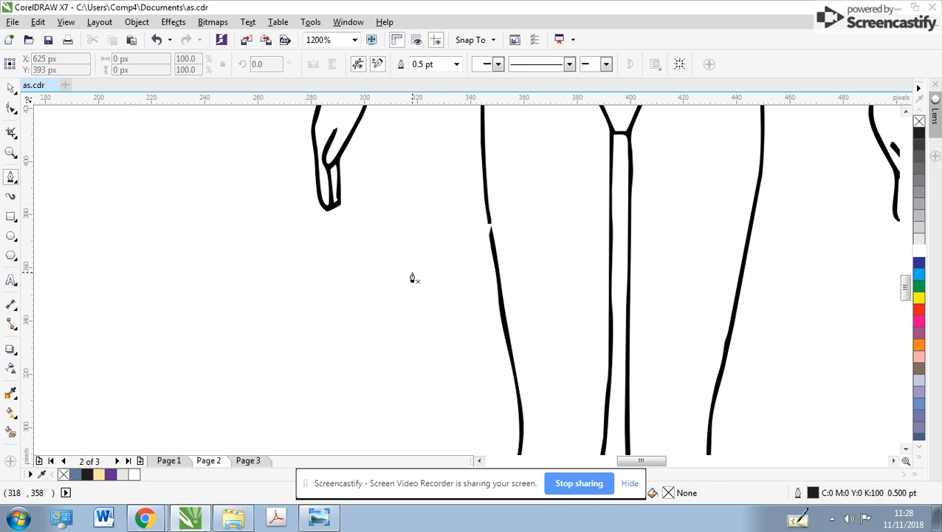
left_click_drag(426, 286, 551, 290)
left_click(490, 285)
left_click(608, 290)
left_click_drag(608, 291, 790, 274)
left_click(821, 279)
scroll(822, 280, "down", 1)
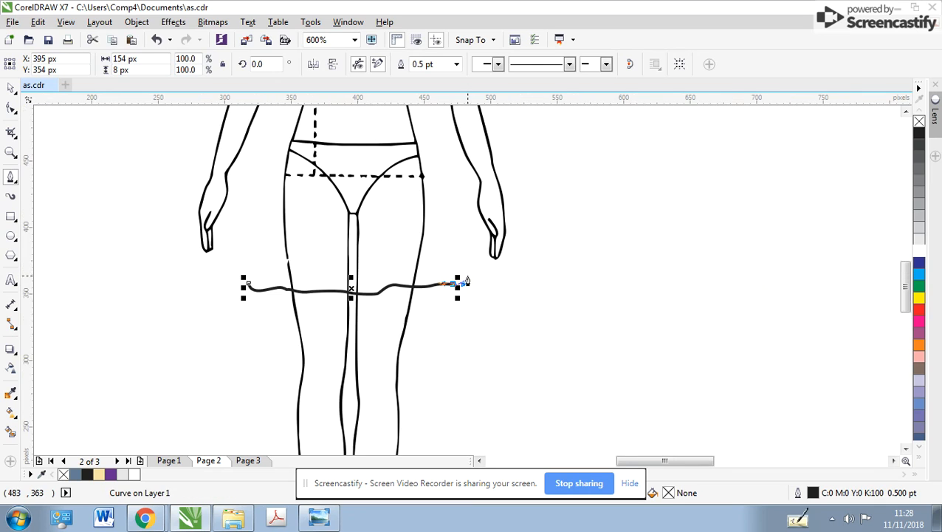
Step: Extend the hem curve up both hips and across the waist into a closed skirt outline about 157 by 124 px
left_click(448, 233)
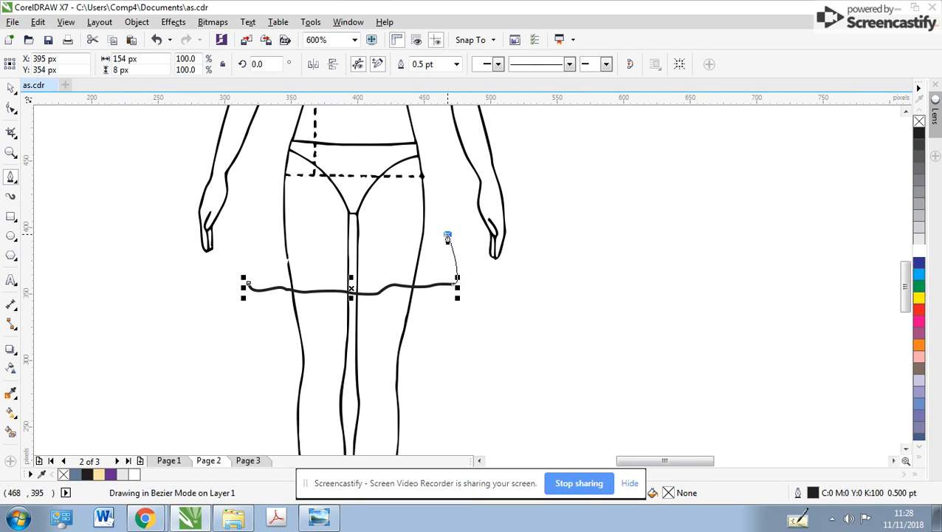
left_click(418, 131)
left_click(273, 132)
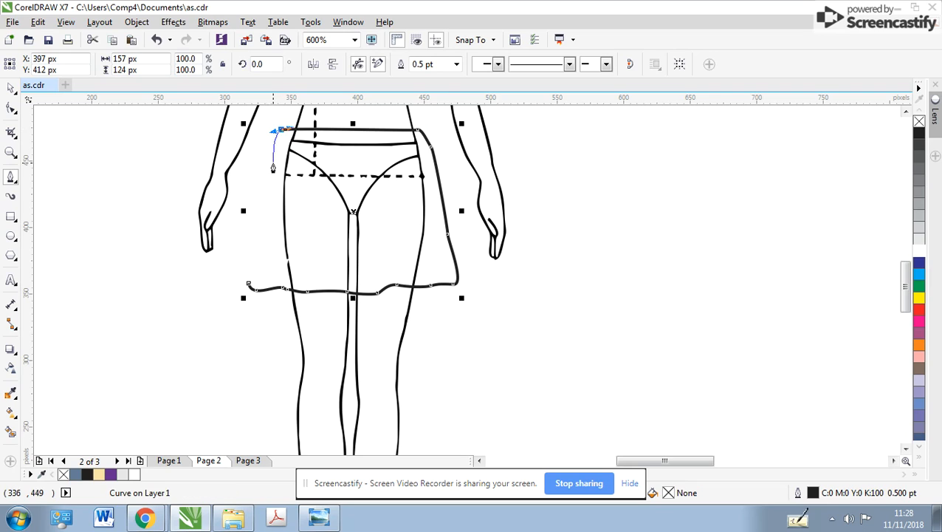
left_click(264, 180)
left_click(254, 226)
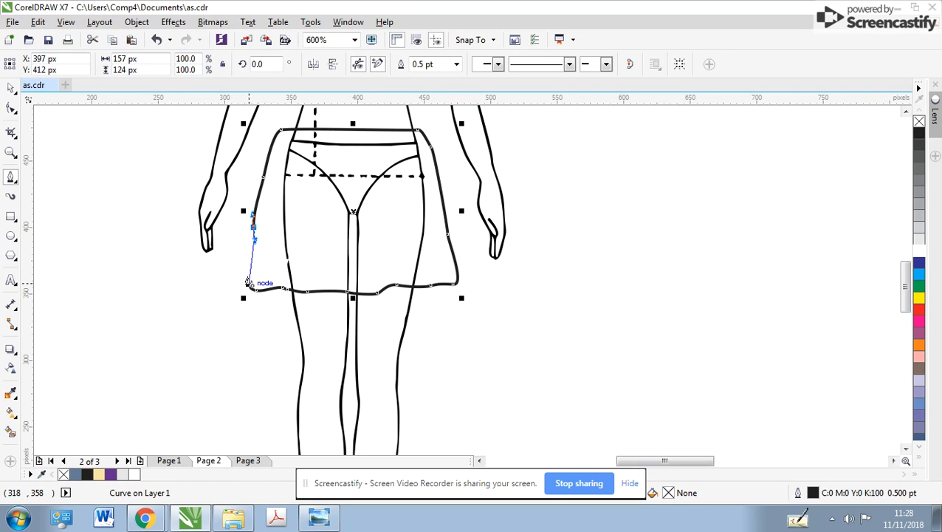
left_click(249, 282)
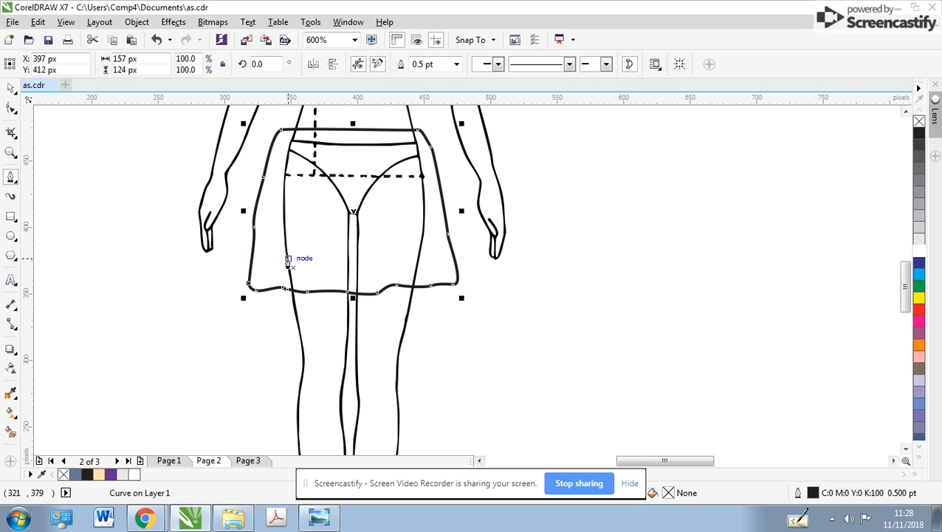
Step: Fill the closed skirt outline with white
left_click(919, 252)
scroll(370, 218, "up", 2)
scroll(466, 280, "down", 2)
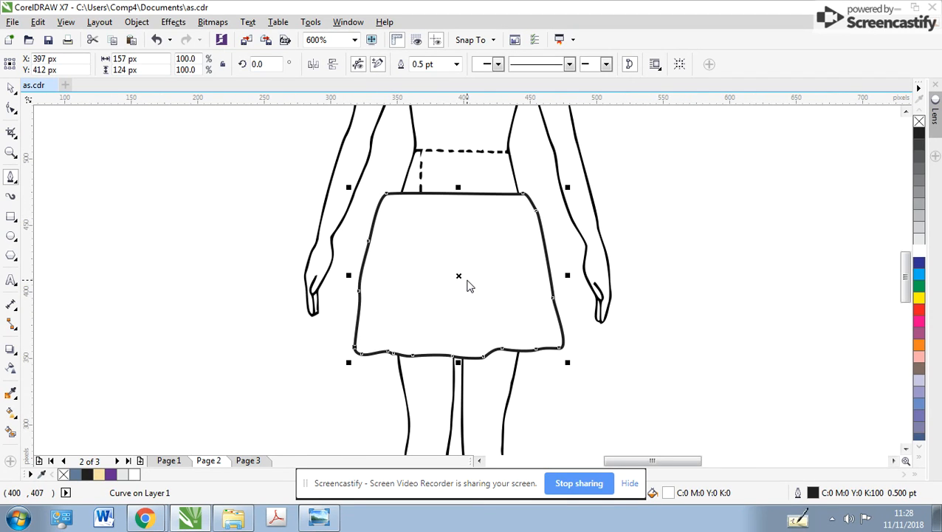
Step: Draw the first curved fold line down the skirt's left side, from just below the waist to near the hem
scroll(467, 285, "up", 2)
scroll(444, 280, "down", 2)
scroll(471, 298, "up", 2)
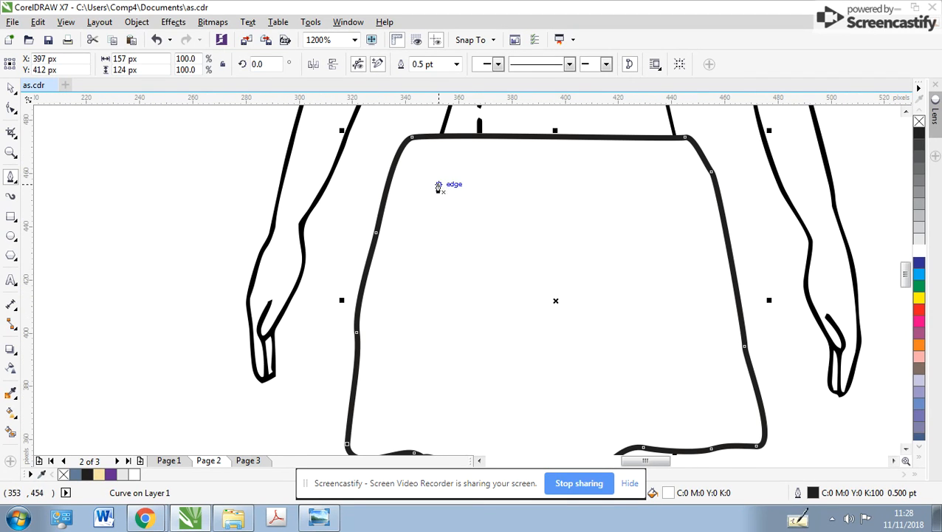
left_click(421, 148)
left_click_drag(421, 236, 392, 417)
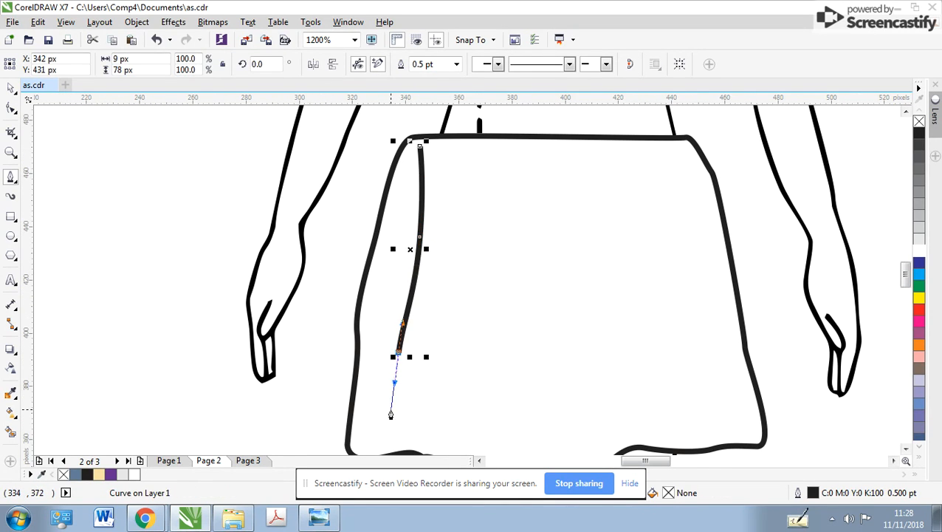
left_click(395, 436)
key("space")
Step: Draw a second fold line about 94 px long beside the first one on the skirt
left_click(446, 146)
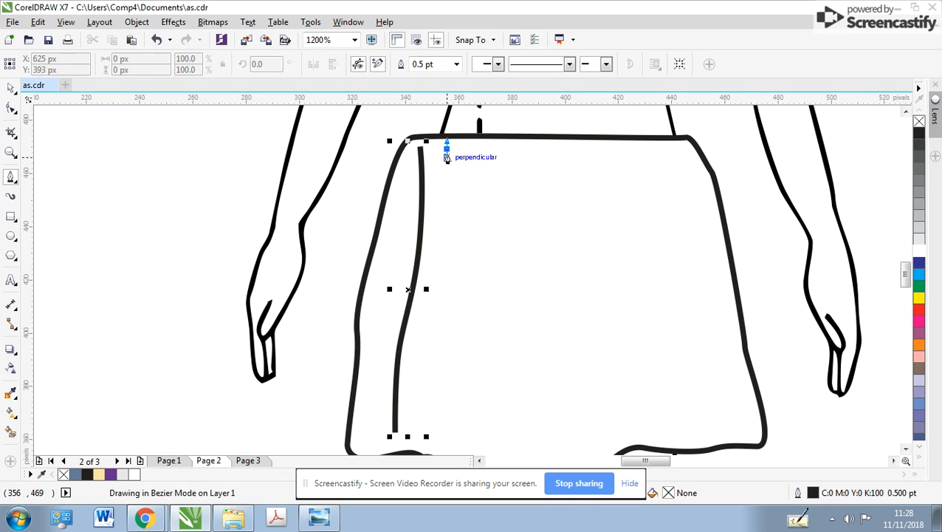
left_click_drag(452, 330, 444, 384)
left_click(446, 397)
key("space")
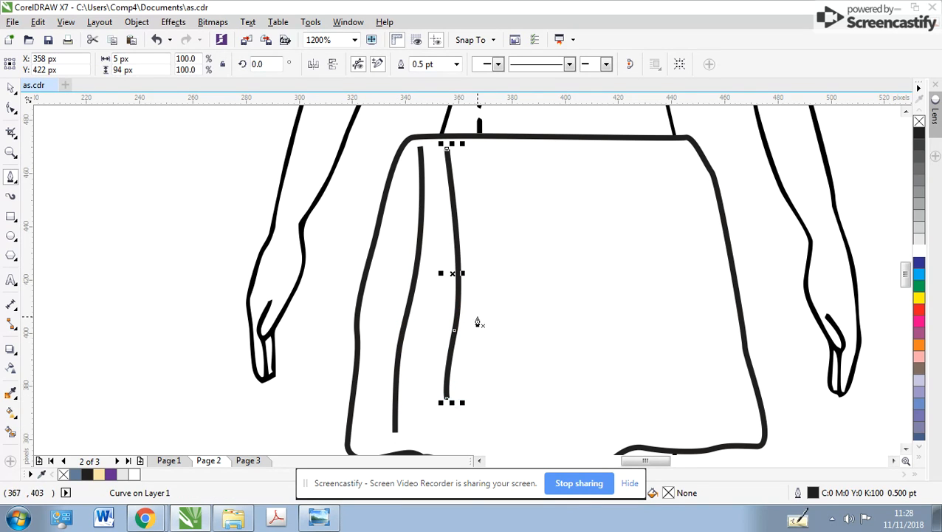
Step: Draw a third, more strongly curved fold line from below the skirt's waist down to the hem
left_click(476, 153)
left_click_drag(524, 276, 517, 347)
left_click_drag(507, 406, 508, 424)
scroll(508, 427, "down", 1)
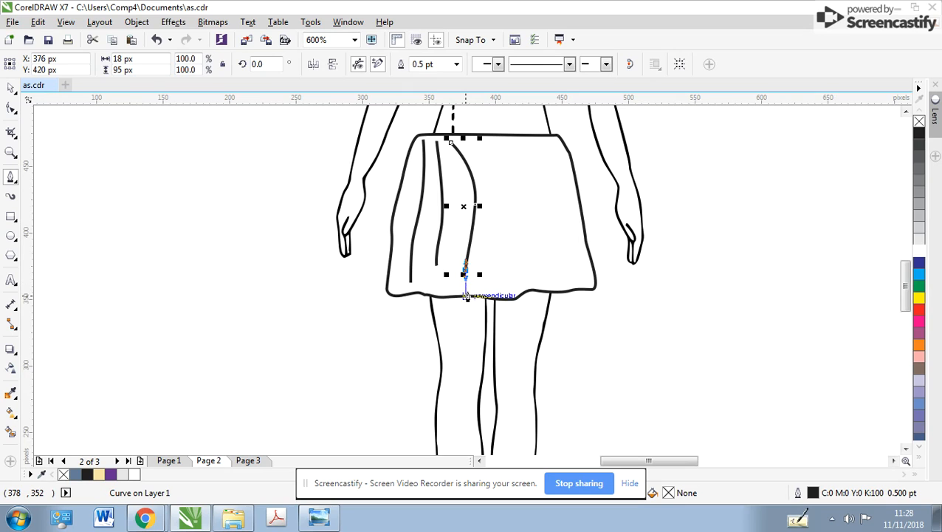
left_click(467, 298)
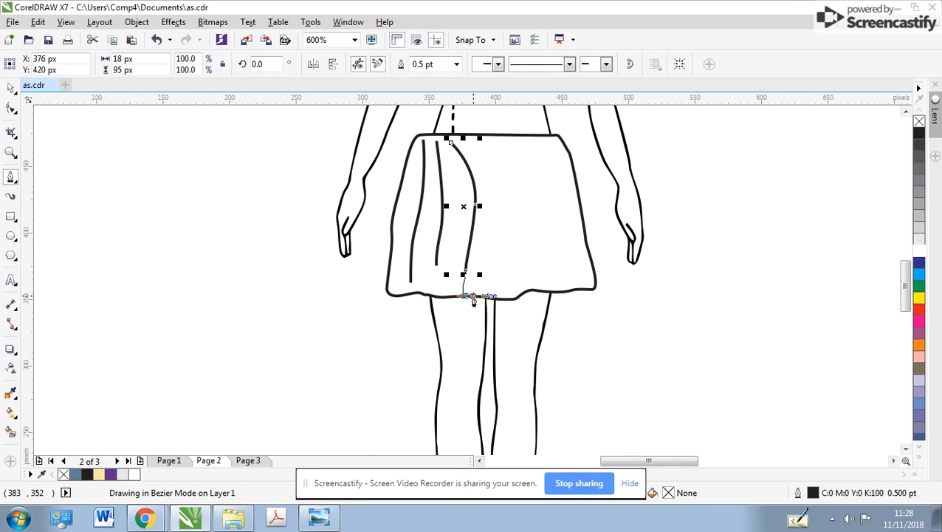
key("space")
Step: Draw two more fold lines, a short curved one at the skirt's centre and a straighter one to its right
left_click(493, 146)
left_click_drag(501, 182, 498, 196)
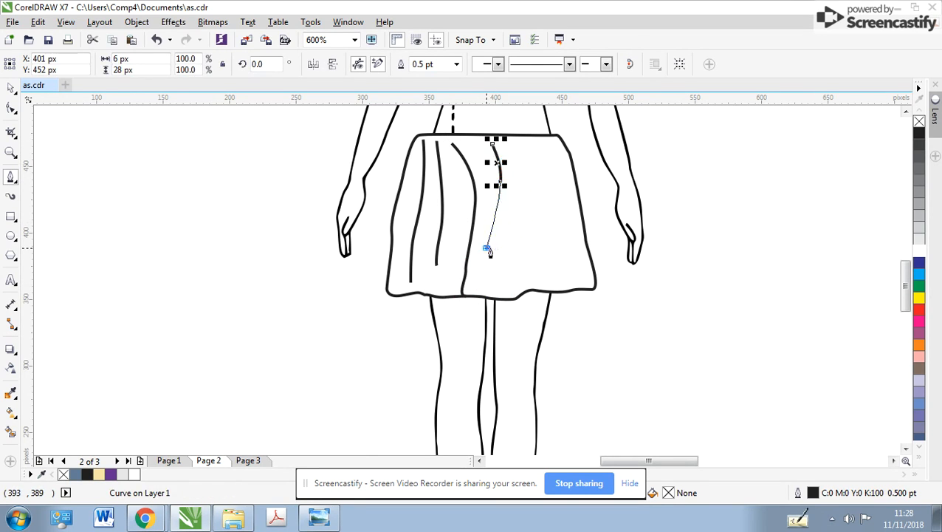
key("Escape")
mouse_move(485, 247)
left_mouse_down()
mouse_move(489, 270)
mouse_move(535, 279)
left_mouse_up()
left_click(518, 149)
left_click(529, 228)
key("Escape")
Step: Draw the sixth fold line along the skirt's right side, slanting outward toward the hem
left_click(556, 162)
left_click_drag(562, 228, 569, 249)
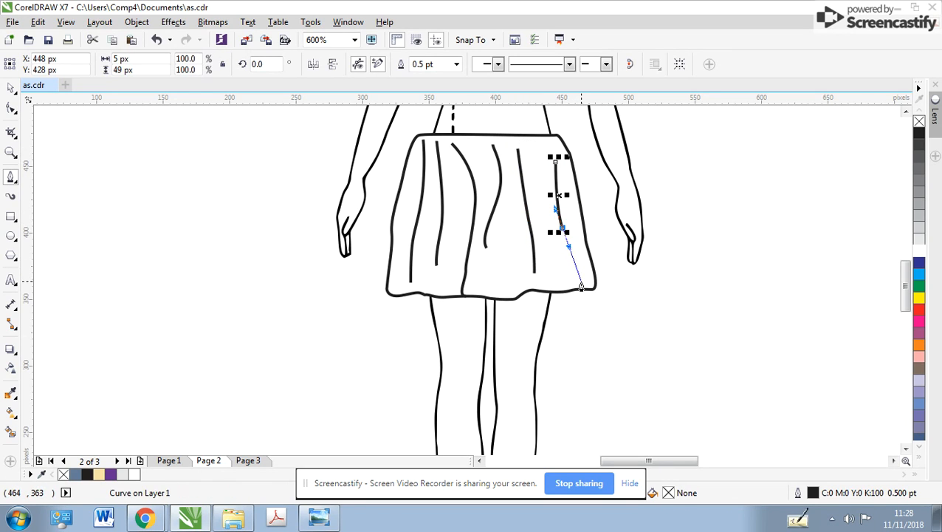
left_click(581, 281)
key("Escape")
Step: Set the outline width of all six skirt fold lines to 1.0 pt
left_click(13, 86)
left_click_drag(299, 325, 575, 143)
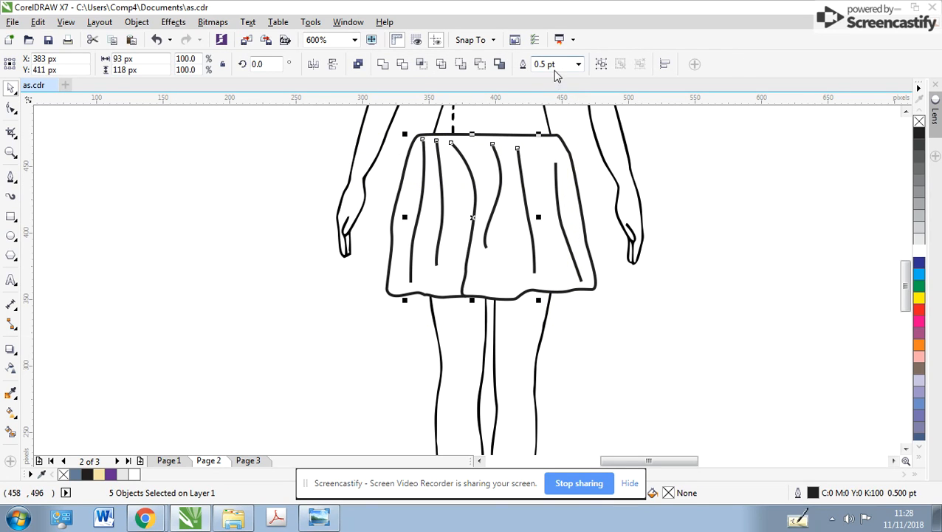
left_click(578, 64)
left_click(550, 121)
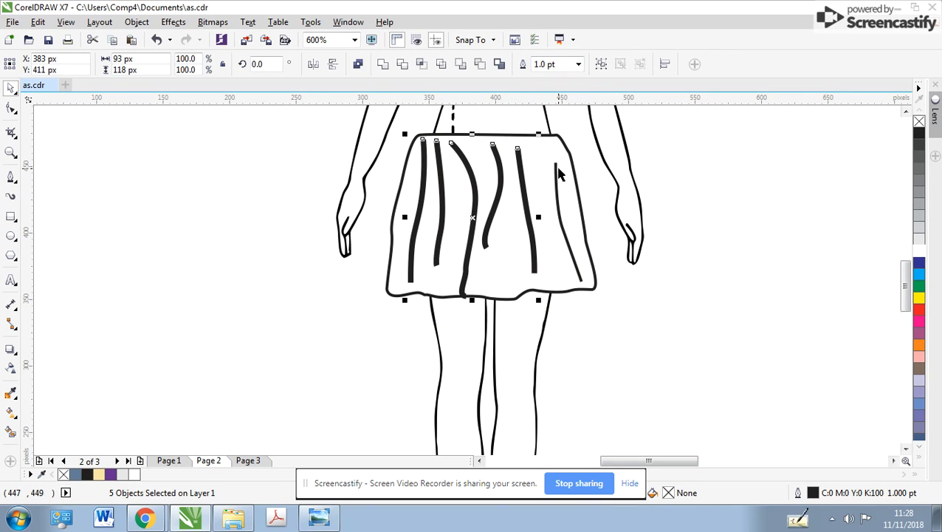
left_click(556, 172)
key("ctrl+r")
Step: Select the six fold lines and apply an Artistic Media preset stroke that tapers at both ends
left_click_drag(585, 139, 376, 263)
left_click_drag(358, 330, 595, 132)
left_click(14, 353)
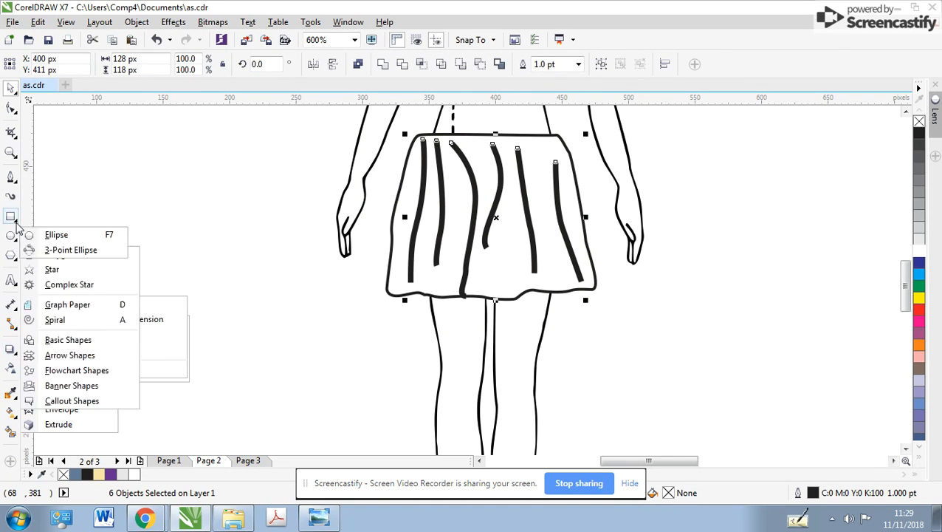
left_click(10, 198)
left_click(177, 68)
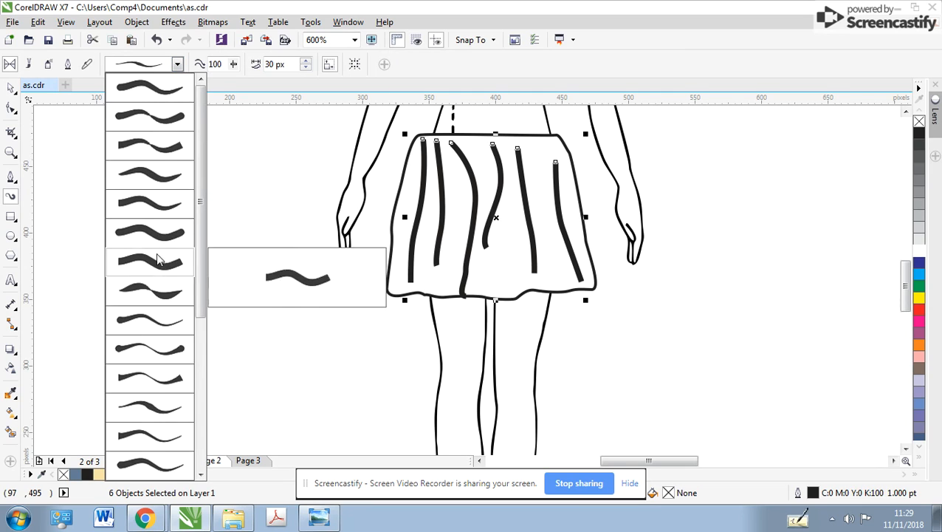
left_click(158, 406)
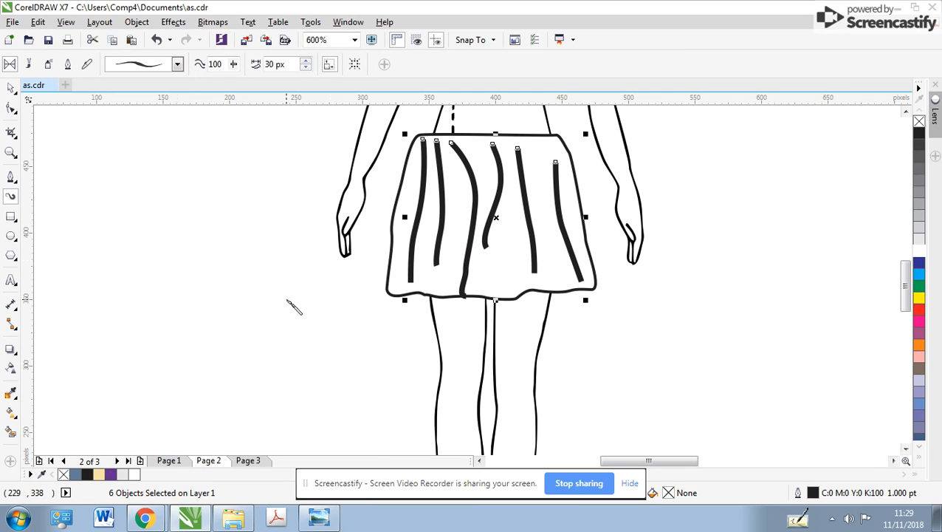
left_click(306, 68)
left_click(307, 62)
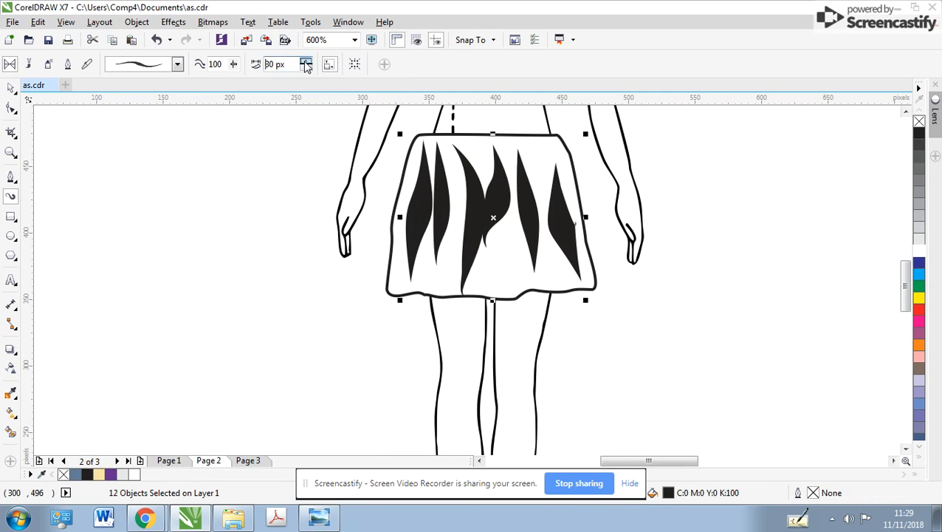
Step: Reduce the artistic stroke width of the six folds to below 10 px
left_click_drag(306, 69, 306, 68)
left_click(306, 69)
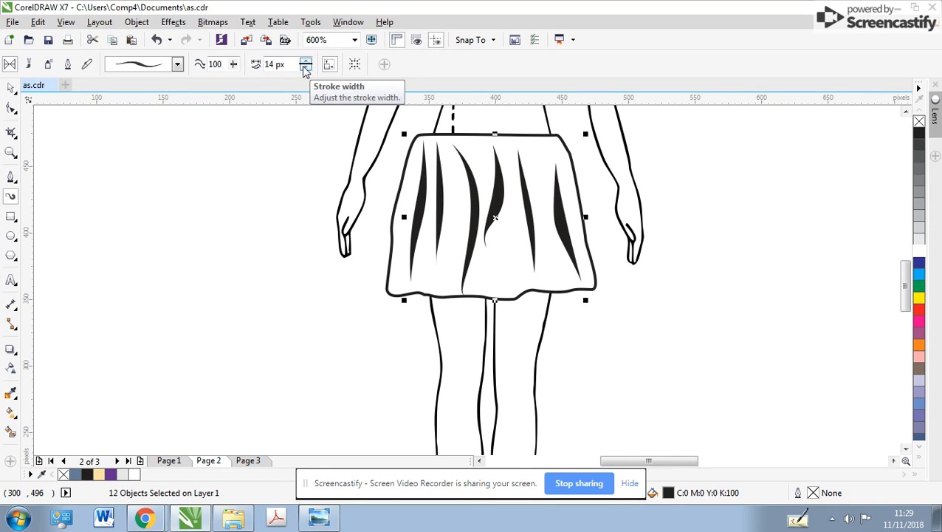
left_click_drag(306, 69, 306, 69)
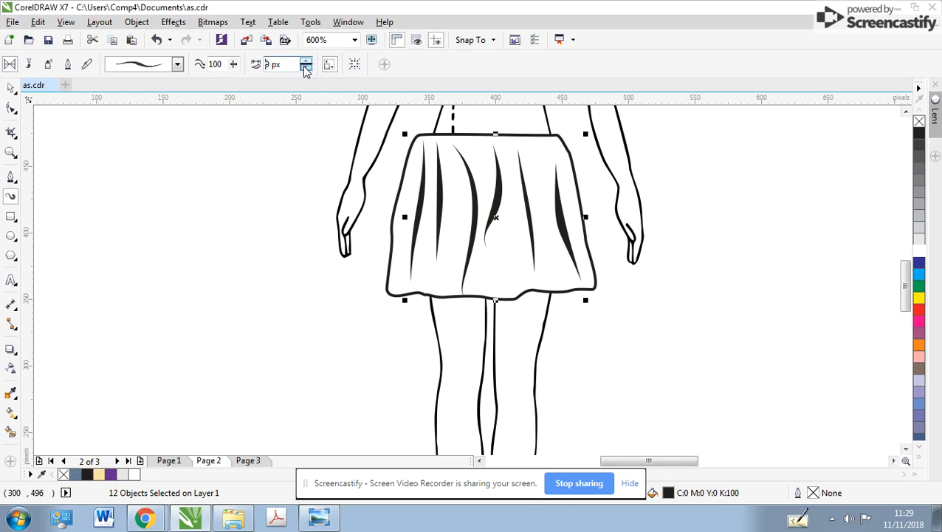
left_click(10, 88)
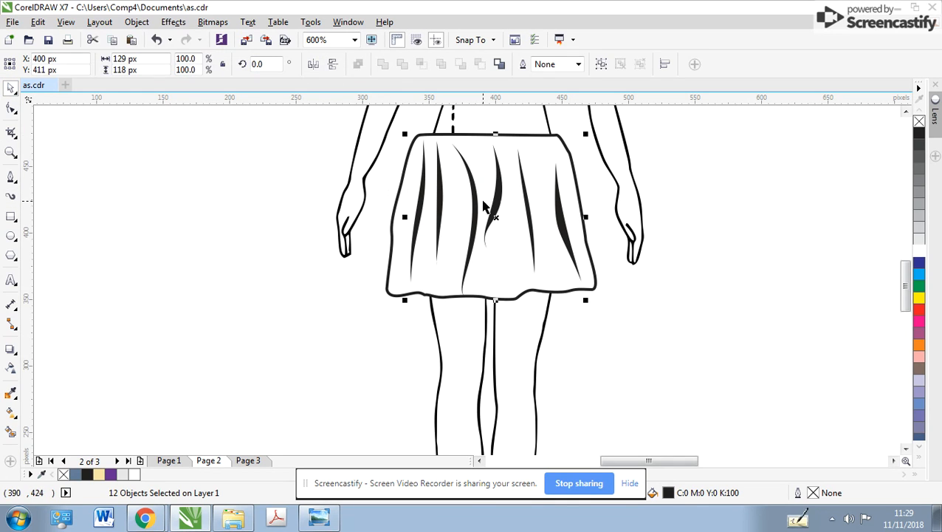
Step: Shift the traced body figure about 2 px to the right beneath the skirt
scroll(484, 206, "down", 3)
scroll(484, 273, "up", 4)
scroll(467, 277, "up", 1)
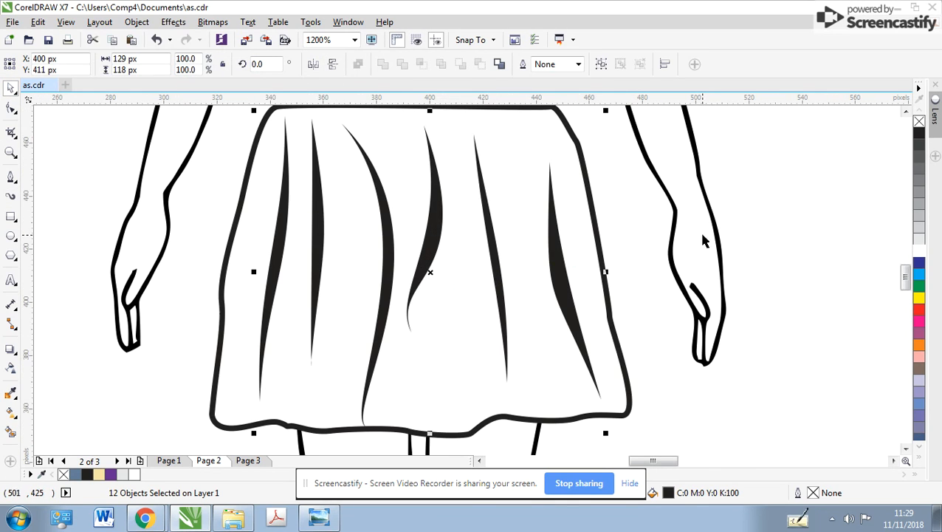
left_click(702, 235)
left_click_drag(562, 275, 568, 279)
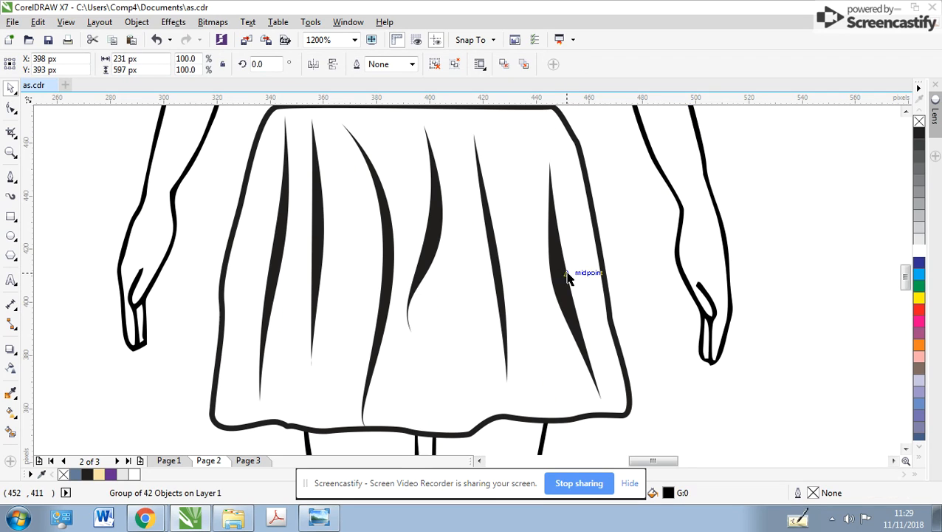
Step: Undo the last shift of the body figure beneath the skirt
key("ctrl+z")
left_click(595, 303)
double_click(574, 301)
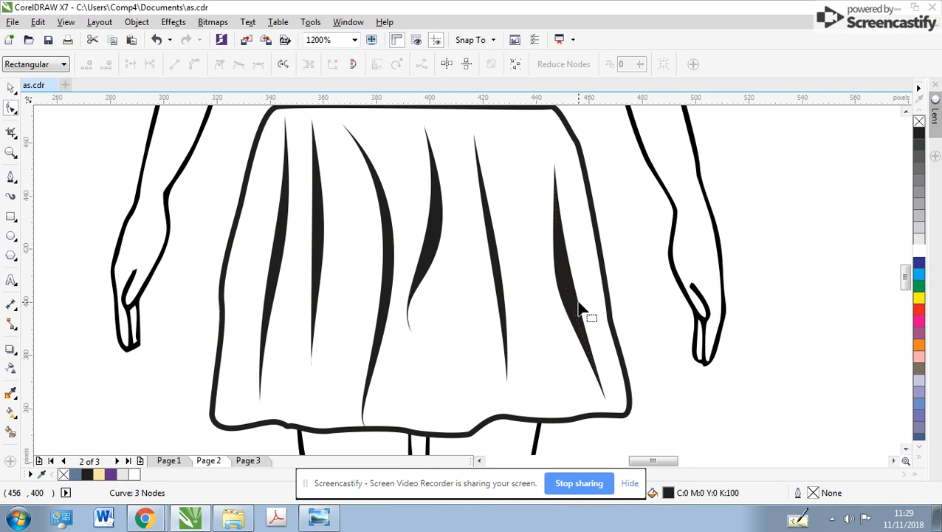
left_click(507, 297)
left_click(508, 297)
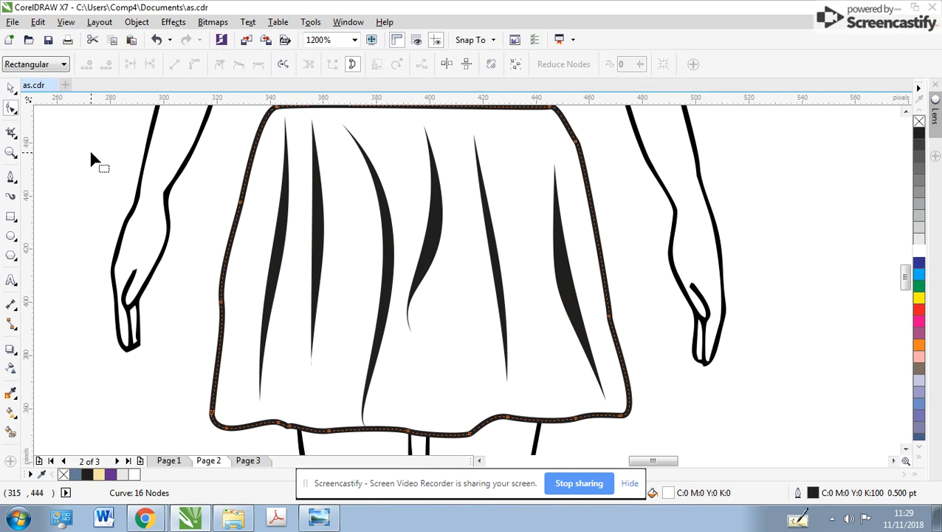
Step: Move the fourth and fifth fold lines slightly down and to the right on the skirt
left_click(11, 90)
left_click_drag(494, 229, 508, 236)
left_click(442, 229)
mouse_move(449, 229)
left_mouse_down()
mouse_move(461, 231)
mouse_move(453, 251)
left_mouse_up()
left_click(452, 391)
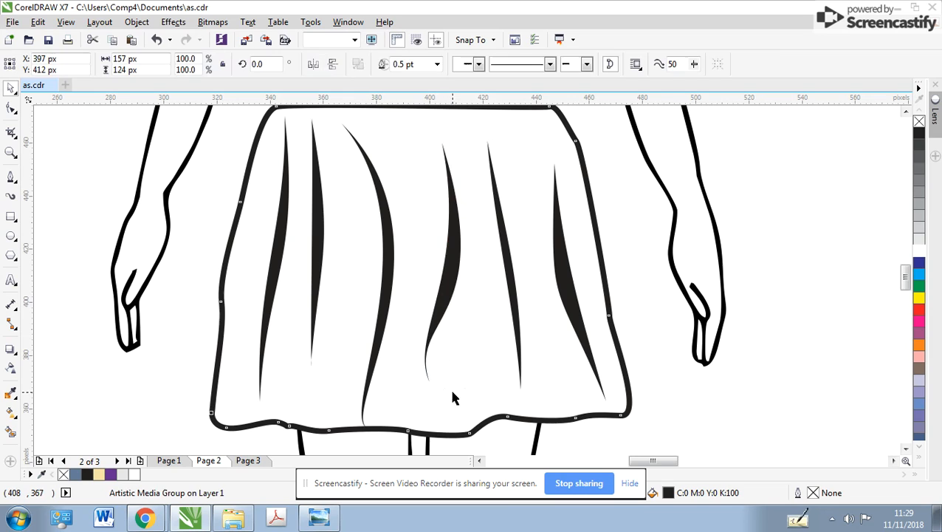
Step: Break the fourth fold's artistic media group apart and delete its leftover path line
left_click(449, 263)
right_click(451, 263)
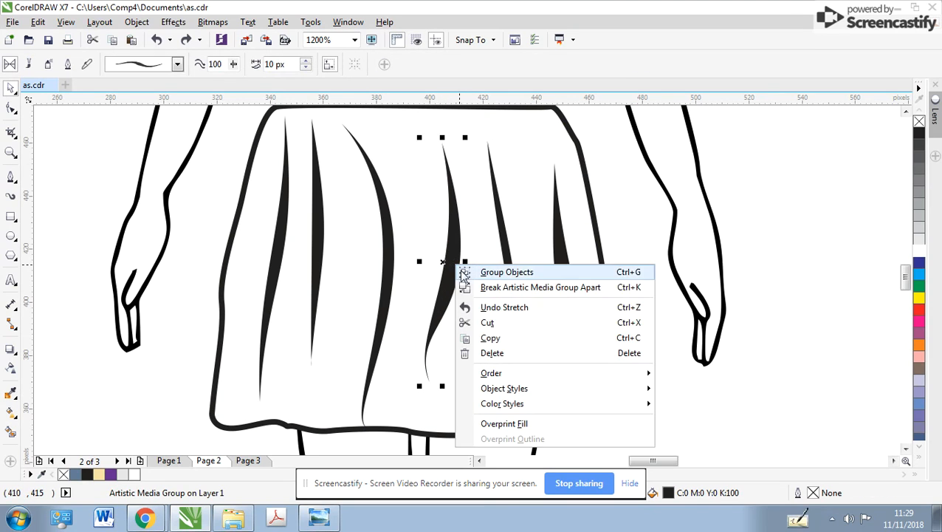
left_click(470, 287)
left_click(620, 238)
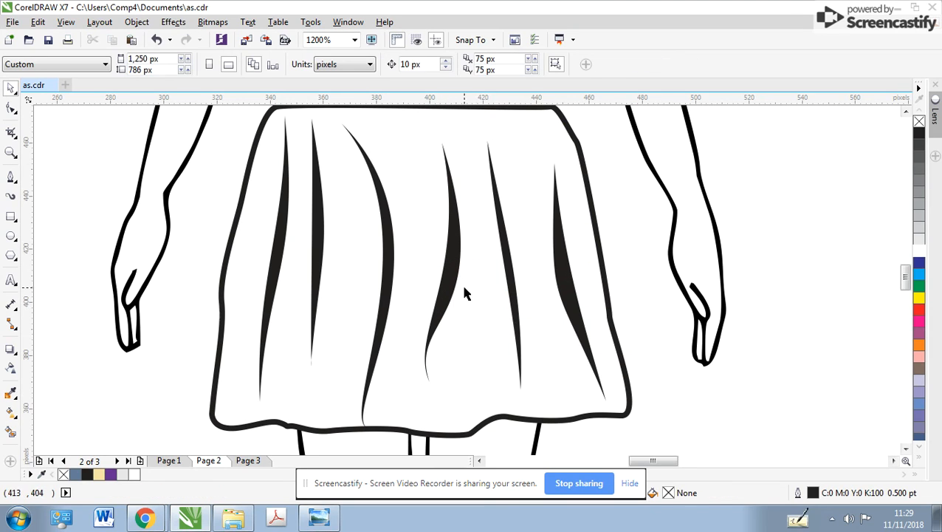
double_click(419, 263)
Step: Break the fifth fold's artistic media group apart so its shape becomes a separate curve, keeping it in place
left_click(516, 274)
mouse_move(508, 271)
left_mouse_down()
mouse_move(482, 262)
mouse_move(503, 242)
left_mouse_up()
right_click(503, 241)
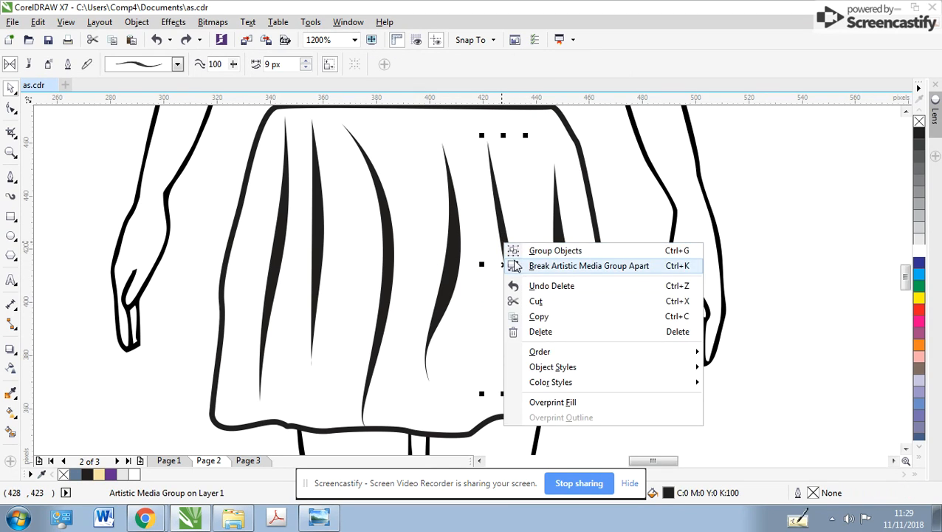
left_click(517, 266)
left_click(511, 257)
left_click_drag(506, 256, 497, 257)
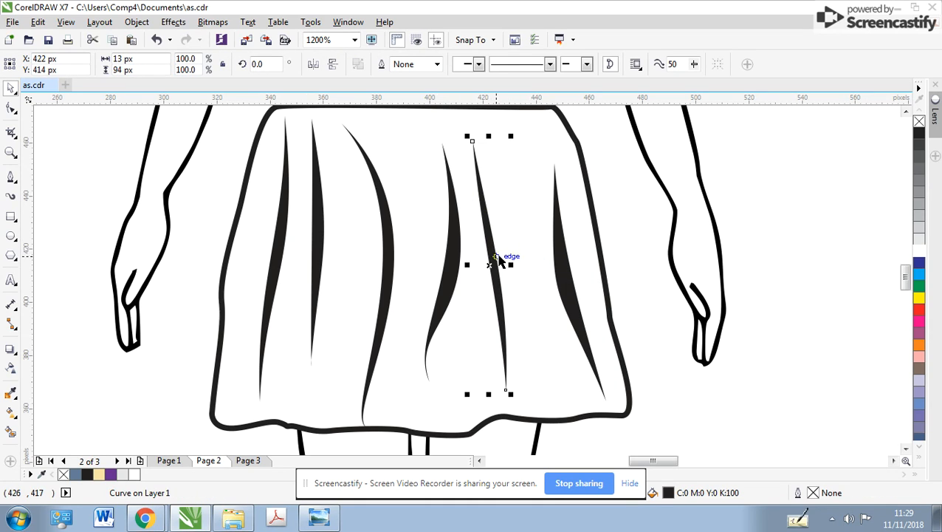
key("ctrl+z")
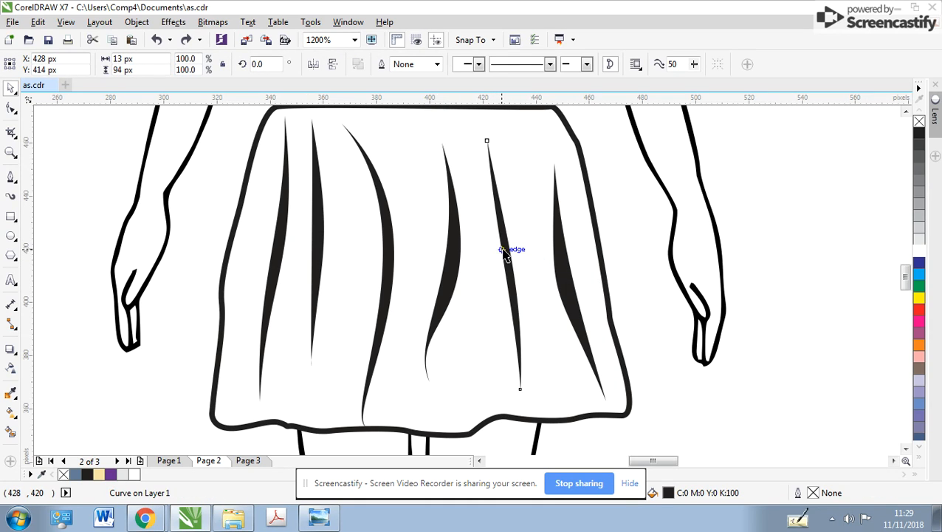
mouse_move(503, 251)
left_mouse_down()
mouse_move(479, 252)
mouse_move(504, 253)
left_mouse_up()
Step: Break the artistic media group of the sixth fold, nearest the skirt's right edge, apart into a separate curve
left_click(560, 251)
right_click(557, 248)
left_click(591, 271)
left_click(572, 214)
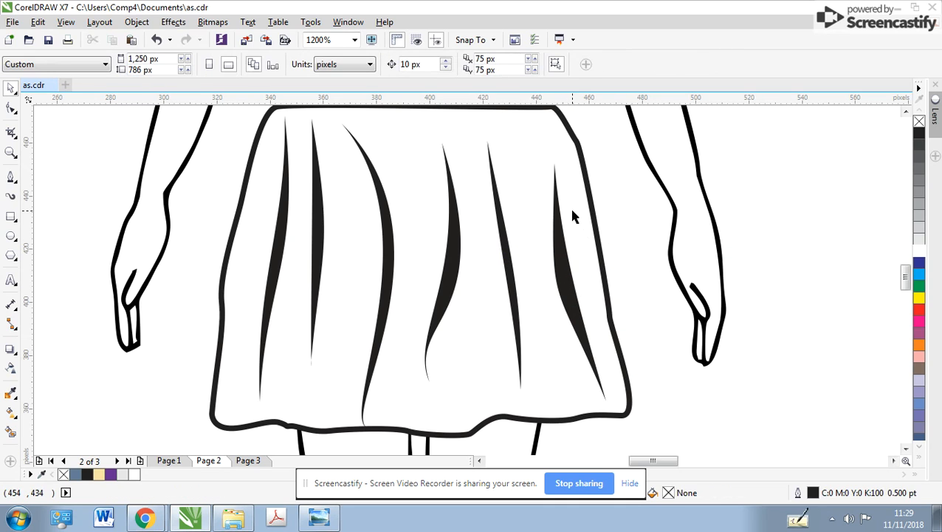
left_click(583, 221)
left_click(553, 242)
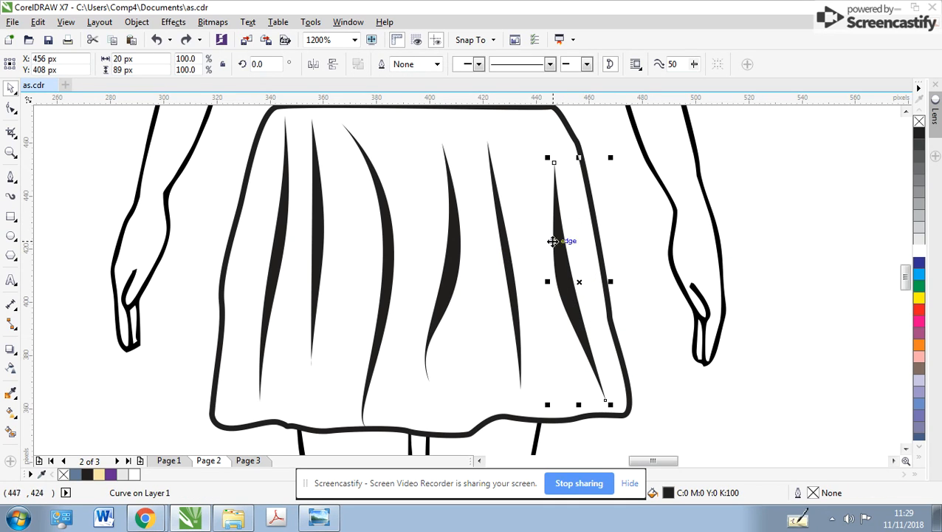
Step: Fill the skirt shape with light pink (C:0 M:40 Y:20 K:0) and remove its outline
left_click(392, 245)
scroll(392, 245, "down", 1)
left_click_drag(468, 333, 572, 275)
key("ctrl+z")
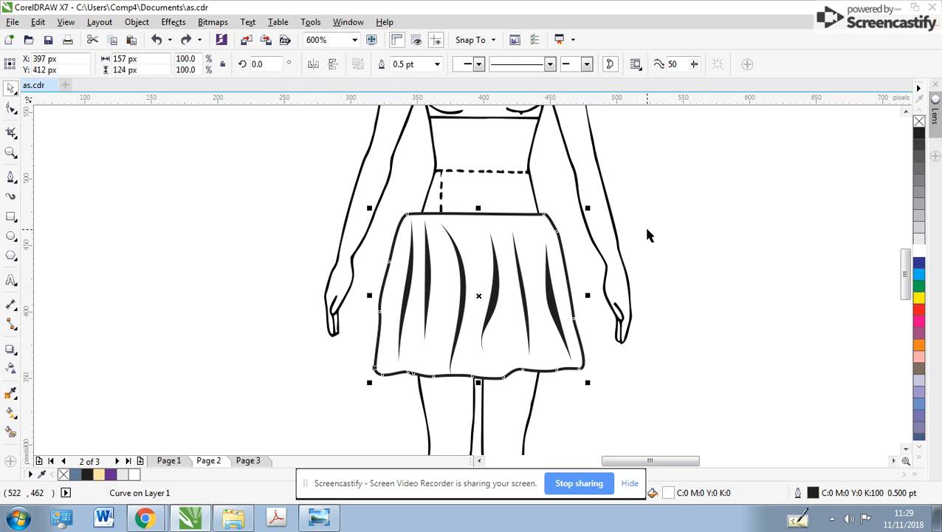
left_click(919, 358)
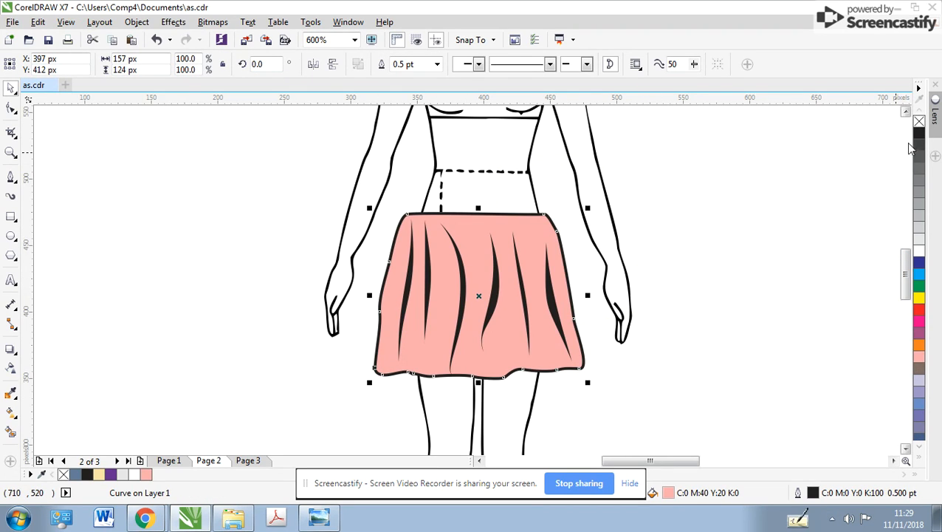
right_click(919, 121)
left_click(602, 235)
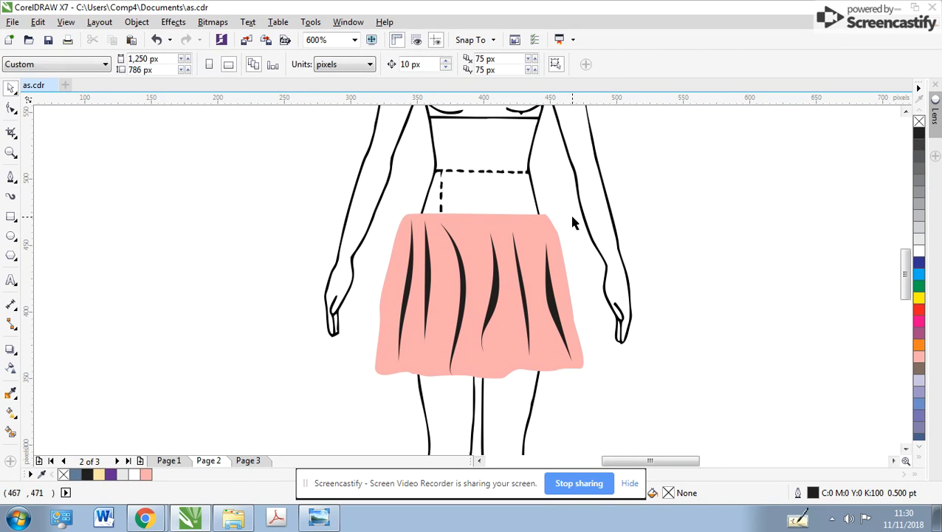
Step: Select all the skirt's fold shapes and recolour them a darker pink (C:0 M:56 Y:15 K:0)
left_click_drag(551, 221, 606, 215)
key("ctrl+z")
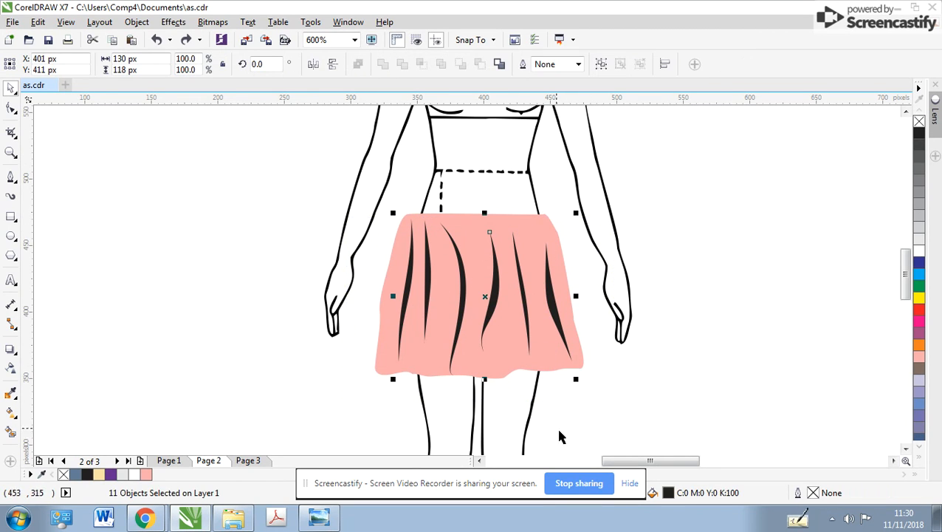
left_click(921, 352)
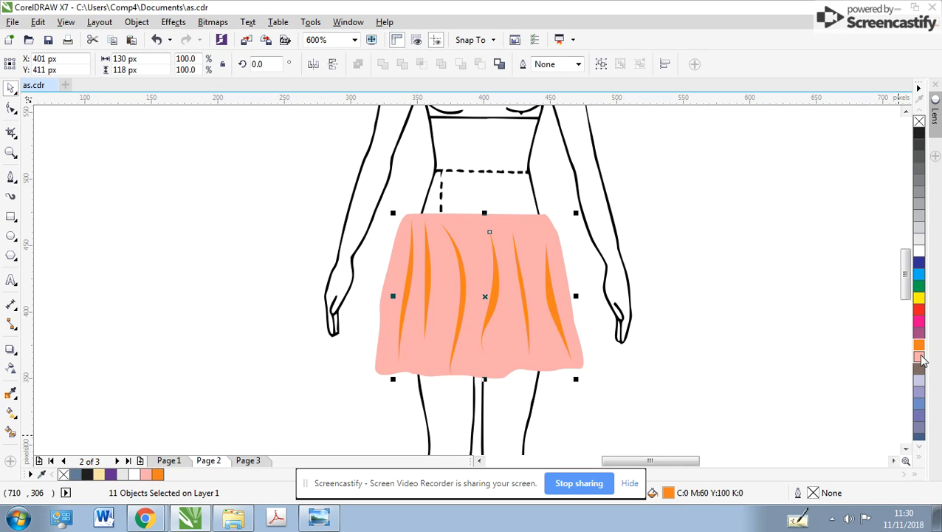
left_click(920, 358)
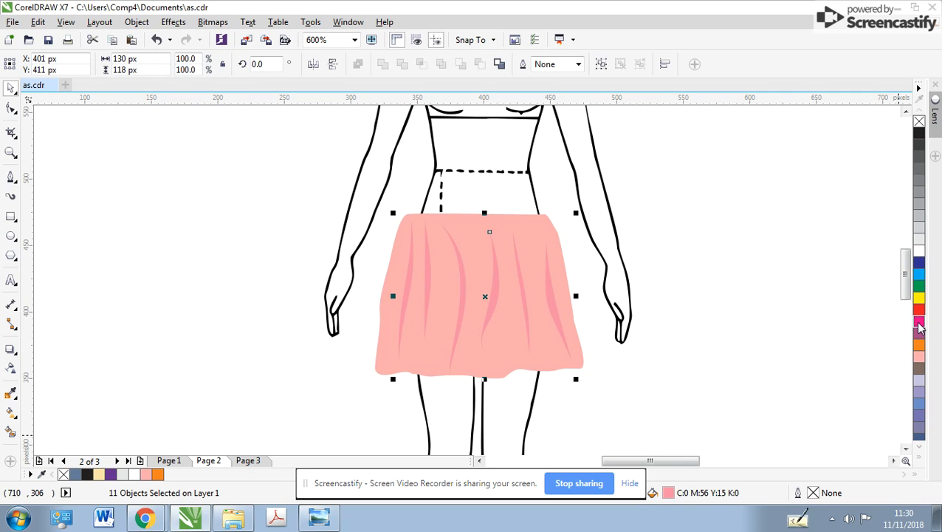
left_click(684, 240)
Step: Start a garment outline with the Pen tool by drawing a cuff edge about 20 px wide across the figure's left-hand wrist
scroll(509, 248, "down", 2)
scroll(471, 251, "up", 2)
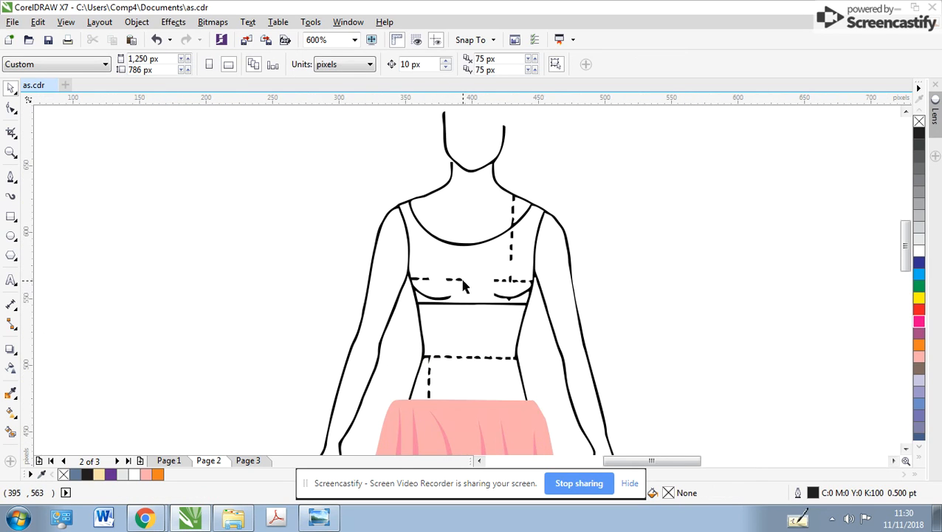
left_click(10, 179)
scroll(480, 317, "up", 2)
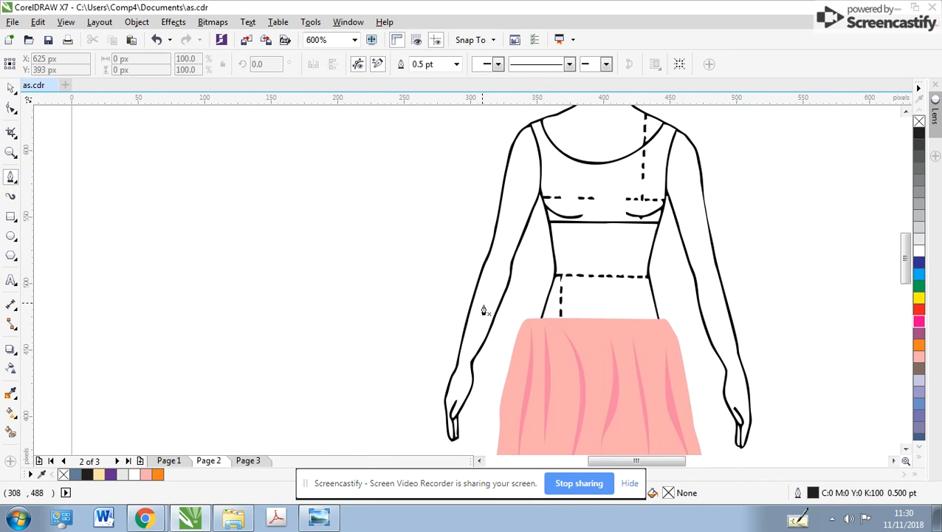
left_click(449, 334)
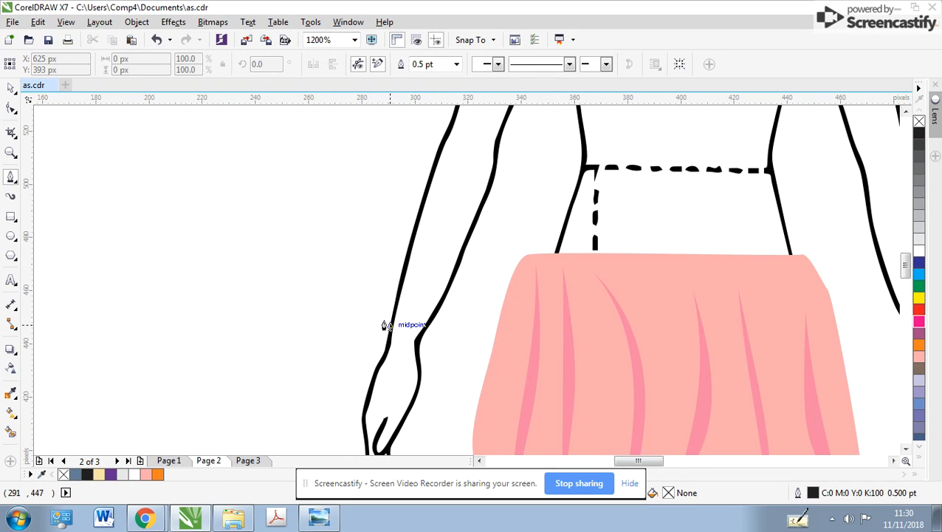
left_click(381, 319)
double_click(439, 339)
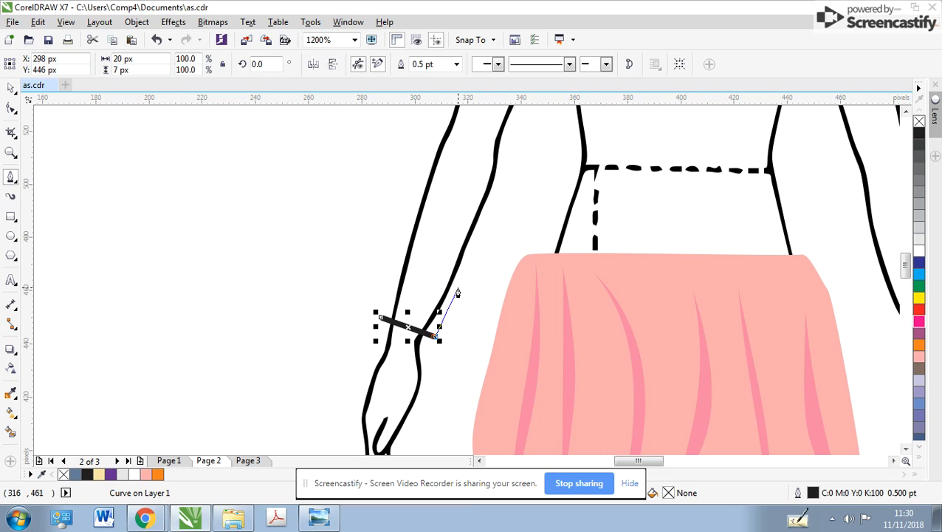
Step: Continue the outline from the cuff along the inner edge of the sleeve with a slight flare, up to the armpit
left_click(462, 285)
left_click_drag(455, 314, 467, 300)
left_click_drag(480, 256, 491, 226)
left_click_drag(493, 218, 464, 318)
left_click(477, 266)
left_click_drag(480, 257, 513, 289)
left_click(500, 186)
left_click(502, 163)
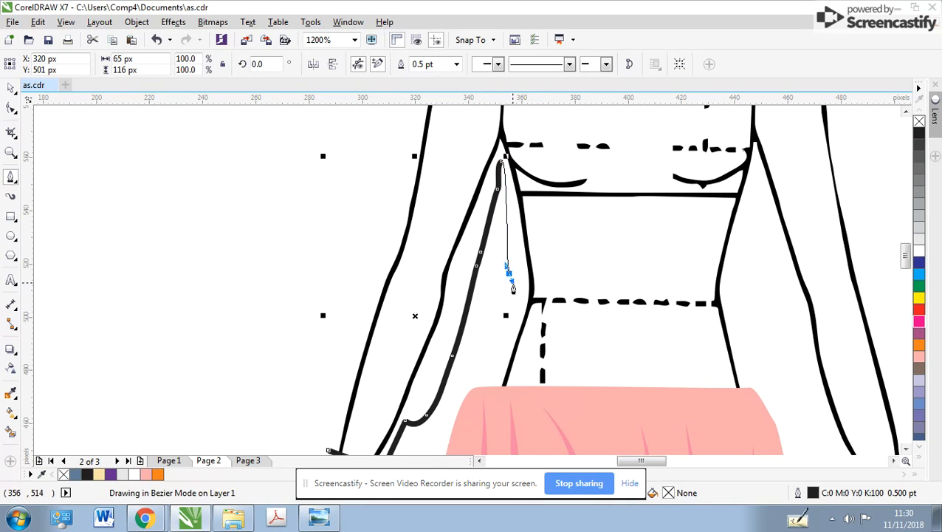
Step: Continue the outline down the torso's side, across the top of the skirt and up the other side to the opposite armpit
left_click_drag(483, 395, 484, 399)
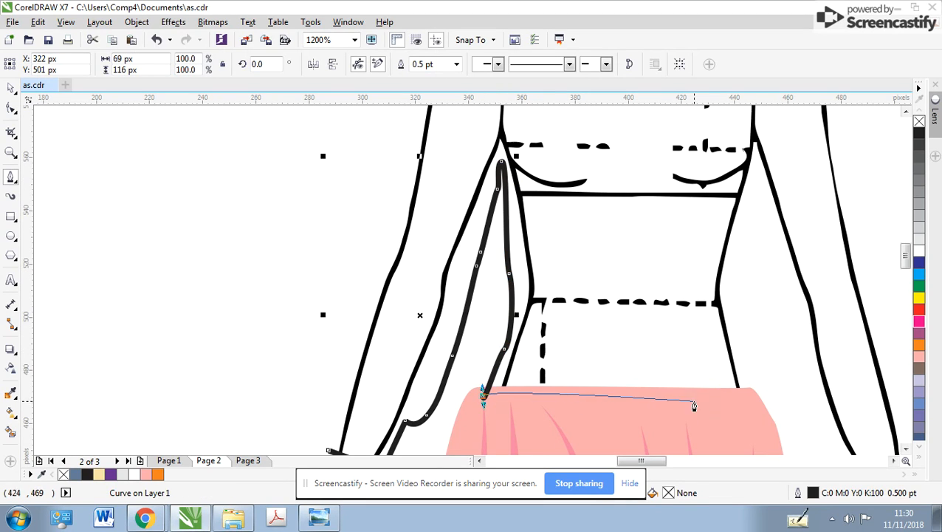
left_click_drag(754, 397, 747, 358)
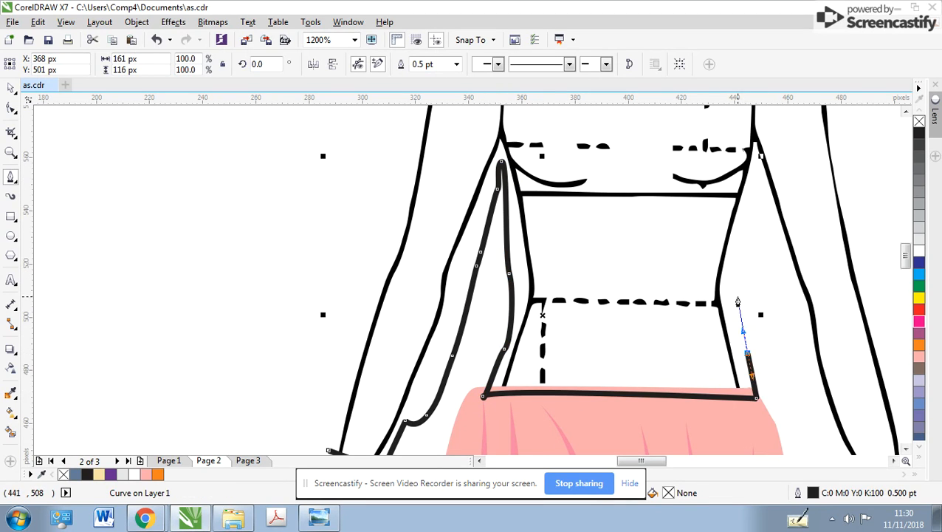
left_click_drag(734, 265, 743, 236)
scroll(740, 175, "down", 1)
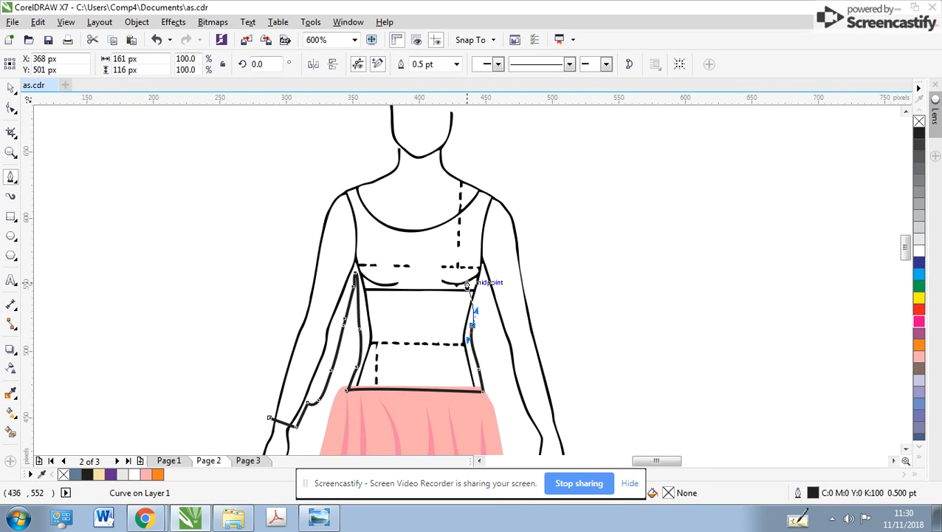
scroll(479, 278, "up", 1)
left_click_drag(498, 276, 505, 278)
scroll(539, 403, "down", 1)
scroll(470, 280, "up", 1)
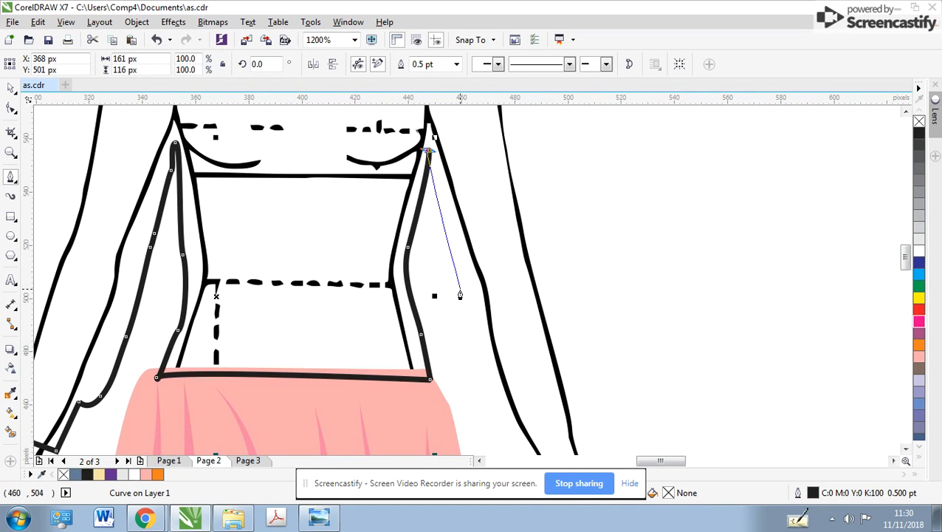
Step: Draw the inner edge of the second sleeve from the armpit down past the elbow, redoing the misplaced segment
scroll(477, 332, "down", 1)
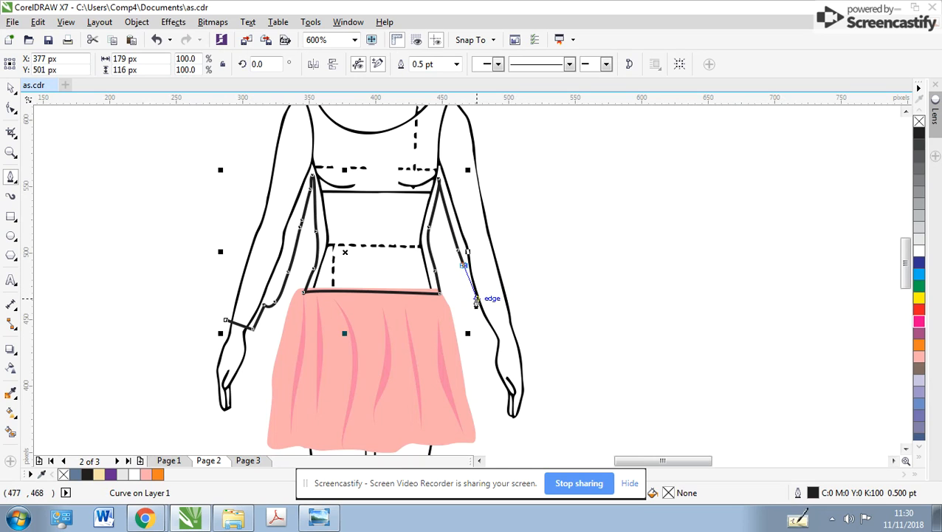
scroll(467, 285, "up", 1)
scroll(462, 249, "down", 1)
scroll(467, 267, "up", 1)
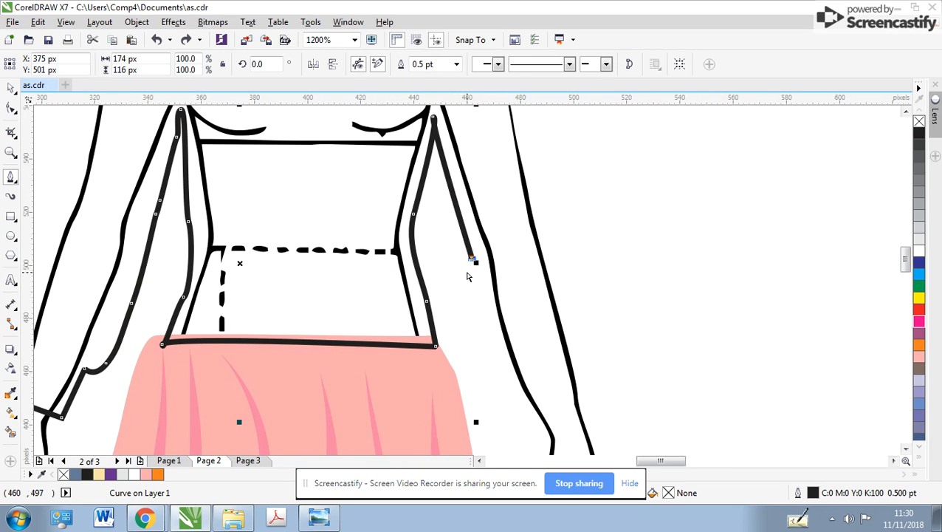
key("ctrl+z")
left_click_drag(465, 251, 481, 301)
left_click(484, 358)
left_click(488, 367)
Step: Undo the last forearm segment and redraw the second sleeve's inner edge down to the wrist
scroll(513, 404, "down", 1)
scroll(470, 280, "up", 1)
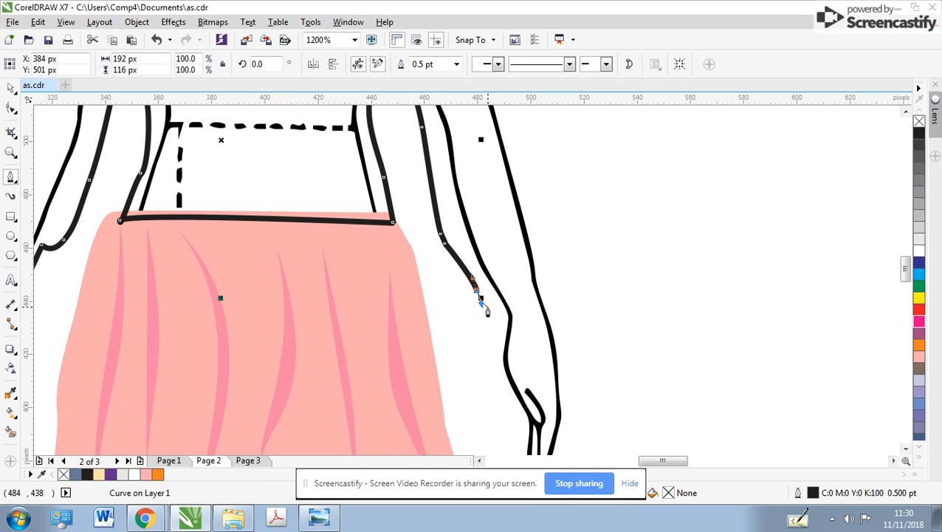
key("ctrl+z")
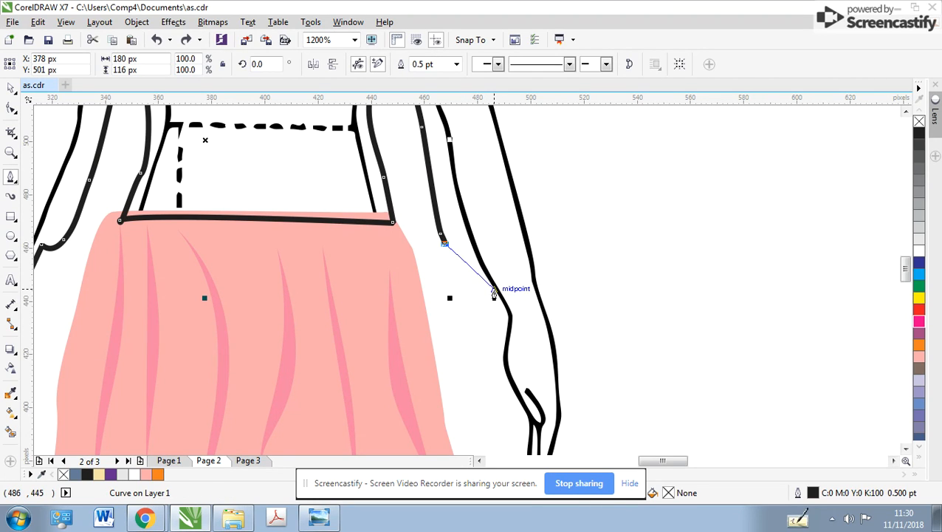
left_click_drag(468, 281, 474, 287)
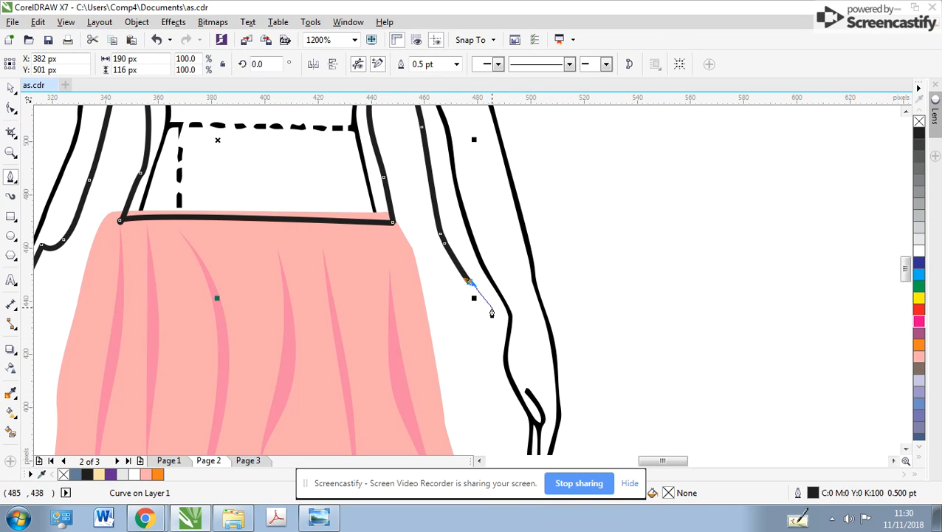
left_click(494, 322)
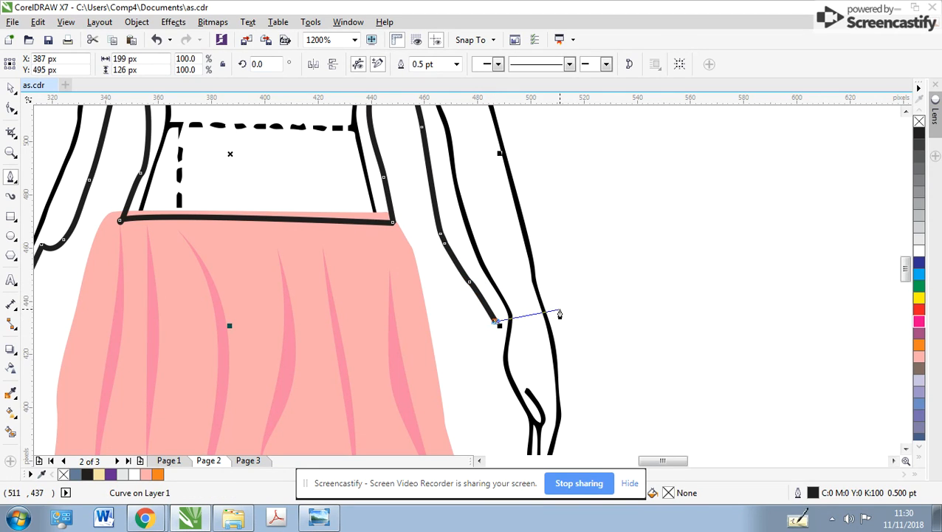
Step: Draw the second cuff about 25 px wide across the wrist and begin the sleeve's outer edge up the forearm
left_click(558, 311)
left_click(540, 263)
scroll(542, 254, "down", 1)
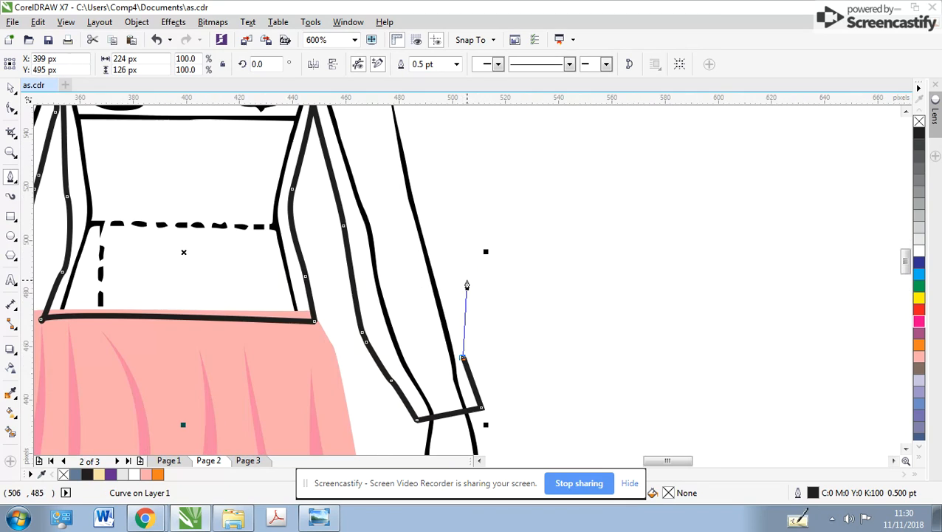
scroll(465, 279, "up", 1)
scroll(443, 222, "down", 1)
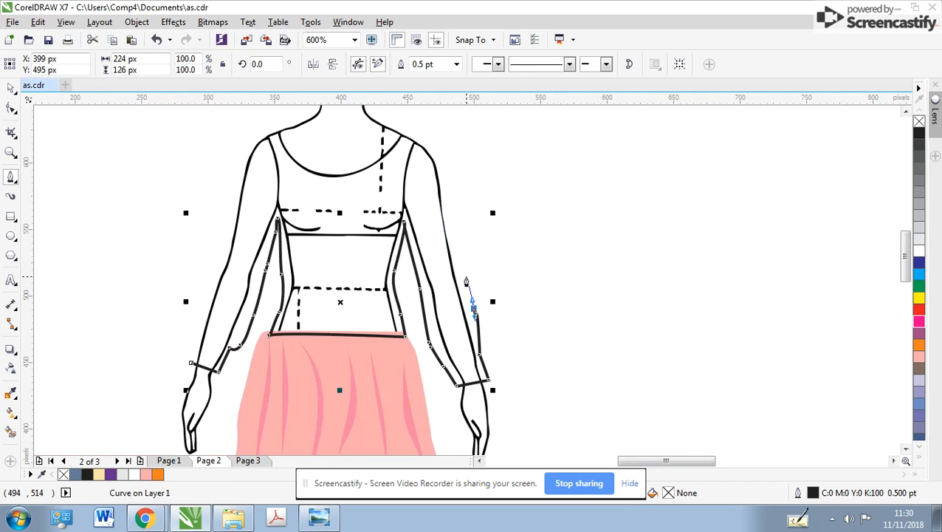
scroll(473, 283, "up", 1)
left_click(482, 336)
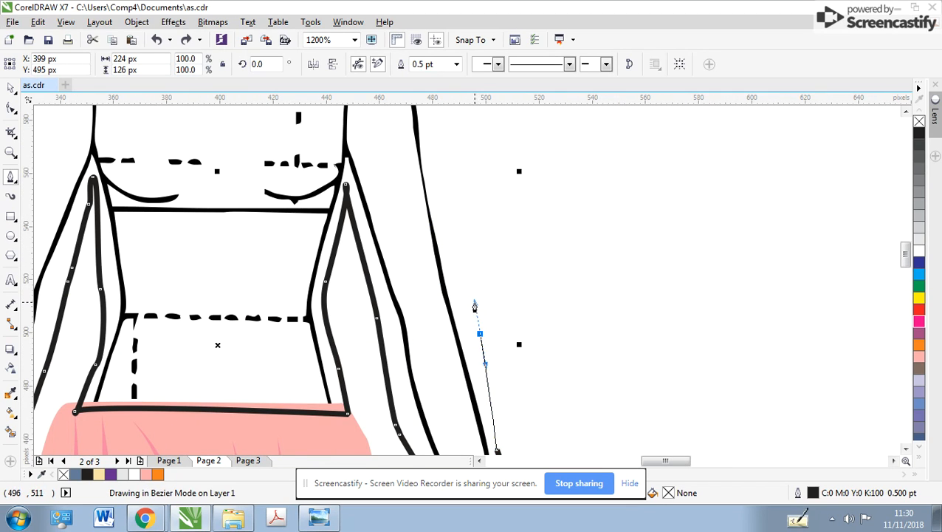
Step: Continue the second sleeve's outer edge from the forearm up the upper arm to the shoulder
left_click(457, 257)
scroll(450, 215, "down", 1)
scroll(466, 280, "up", 1)
left_click_drag(464, 263, 458, 232)
left_click_drag(450, 183, 446, 168)
scroll(443, 163, "down", 1)
scroll(449, 304, "up", 2)
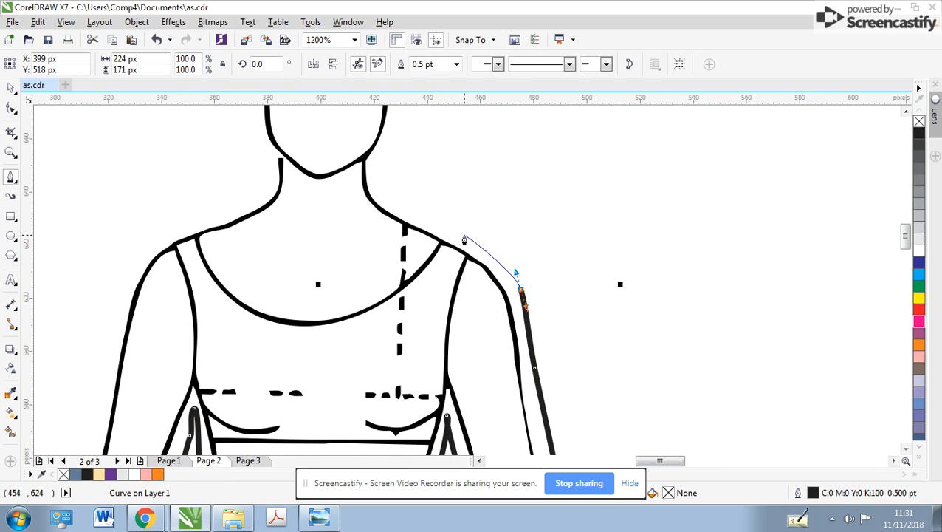
Step: Draw the outline over the shoulder, along the neckline with a narrow centre-front slit, and out toward the opposite shoulder
mouse_move(463, 238)
left_mouse_down()
mouse_move(406, 212)
mouse_move(370, 225)
mouse_move(350, 219)
mouse_move(330, 253)
left_mouse_up()
left_click_drag(331, 328, 332, 335)
left_click_drag(315, 280, 315, 254)
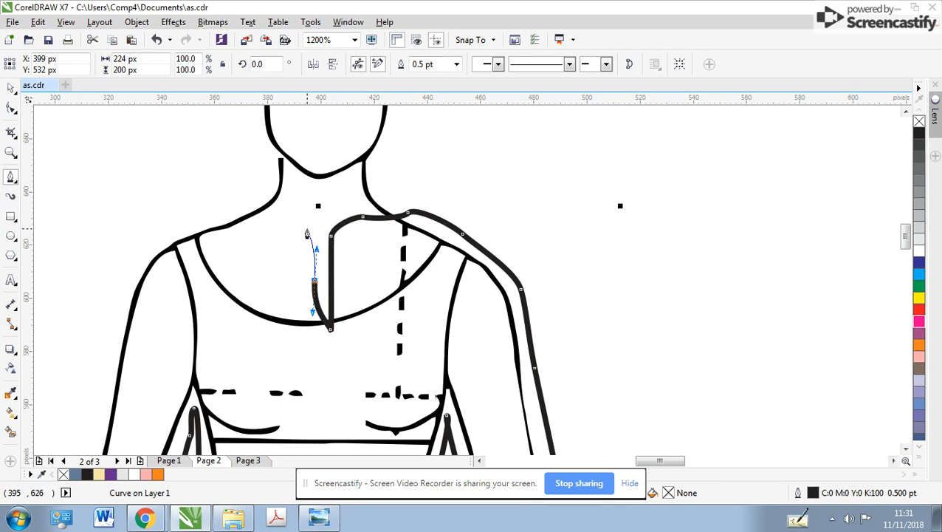
left_click_drag(294, 216, 207, 218)
scroll(148, 279, "down", 1)
scroll(467, 281, "up", 1)
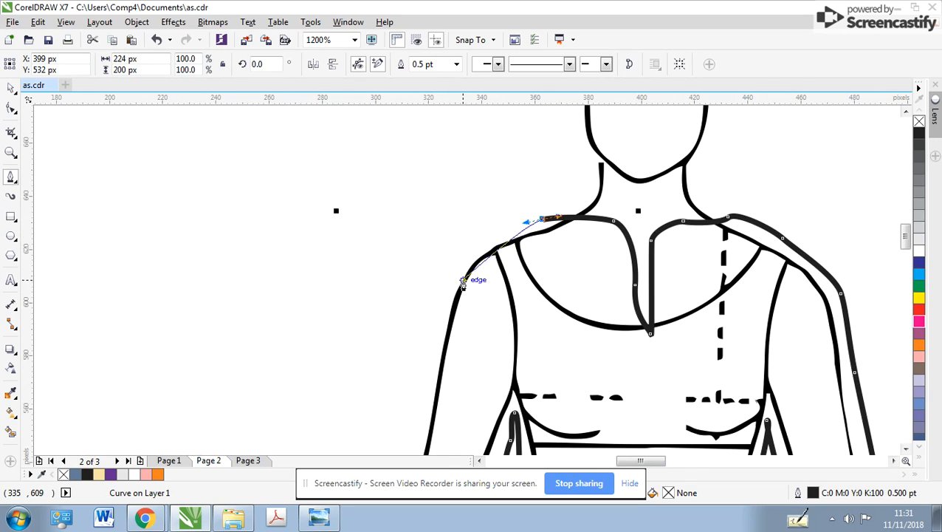
Step: Curve the outline over the remaining shoulder to the upper arm, undoing and redrawing the misplaced segments
left_click(447, 284)
left_click_drag(445, 291, 441, 304)
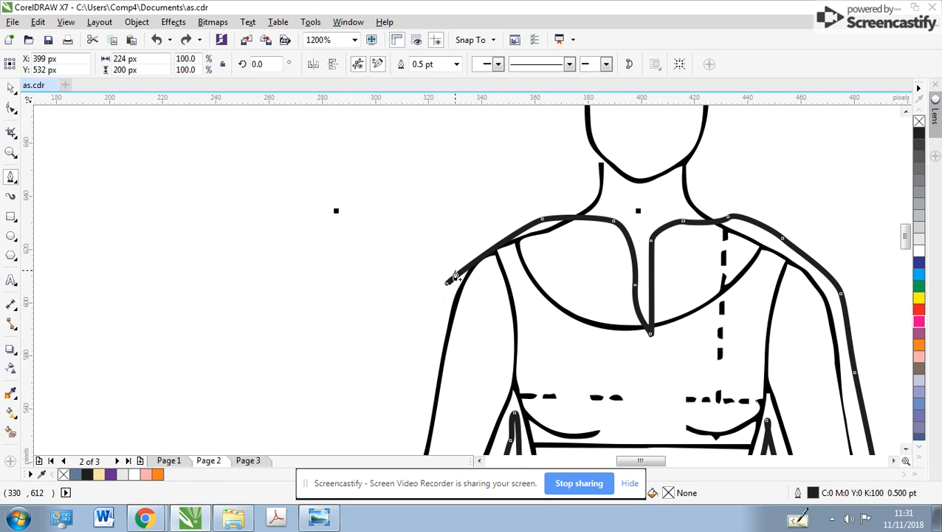
scroll(424, 340, "down", 1)
key("ctrl+z")
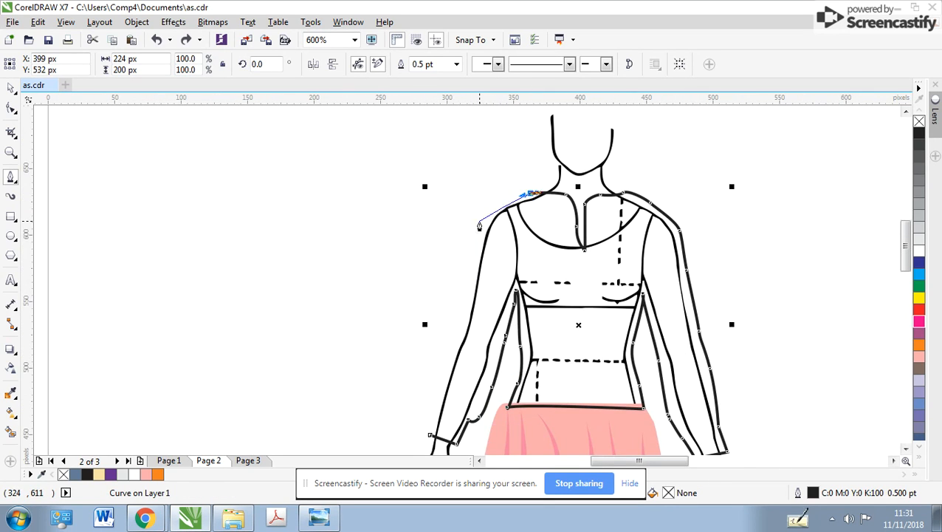
scroll(481, 221, "up", 1)
left_click_drag(475, 265, 459, 325)
left_click(465, 292)
key("ctrl+z")
key("ctrl+z")
scroll(463, 295, "down", 1)
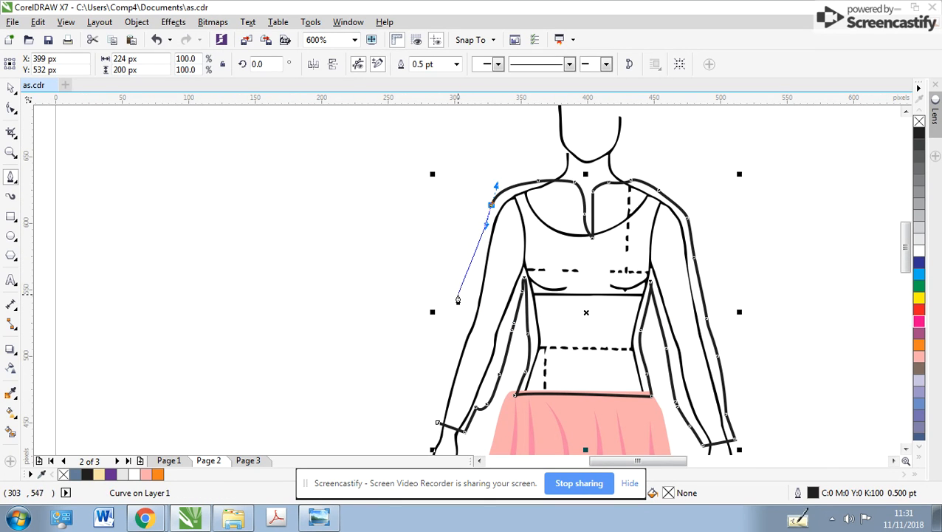
Step: Draw the first sleeve's outer edge from the upper arm past the elbow toward the open end of the cuff
left_click_drag(460, 306, 465, 336)
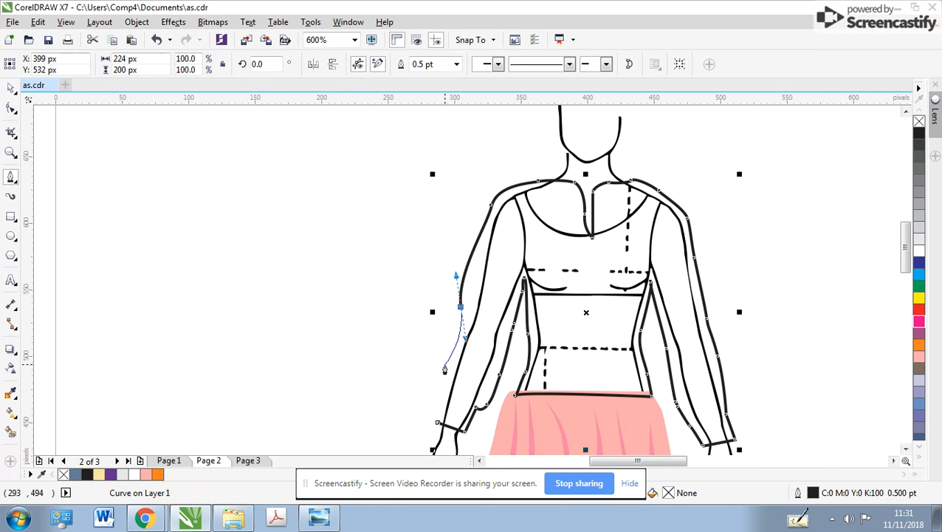
left_click_drag(445, 369, 442, 372)
scroll(441, 372, "up", 2)
left_click_drag(440, 265, 453, 288)
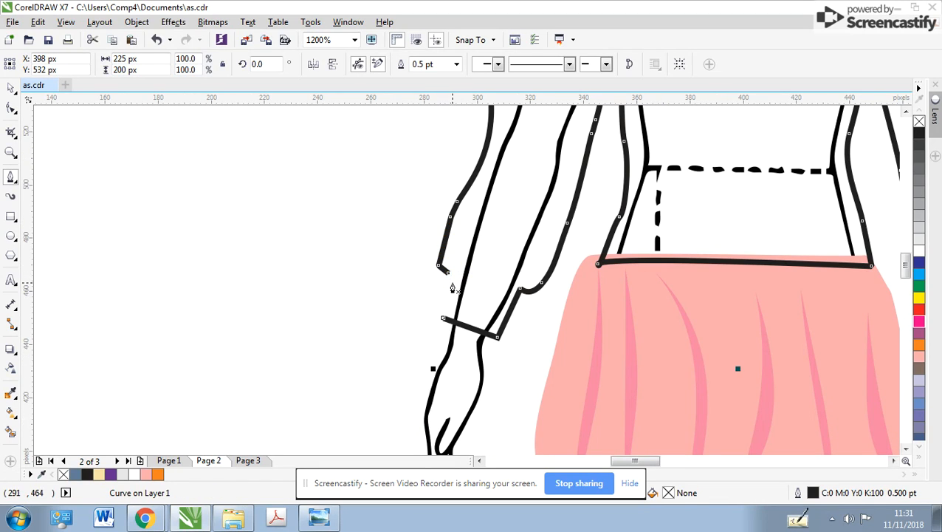
left_click(443, 318)
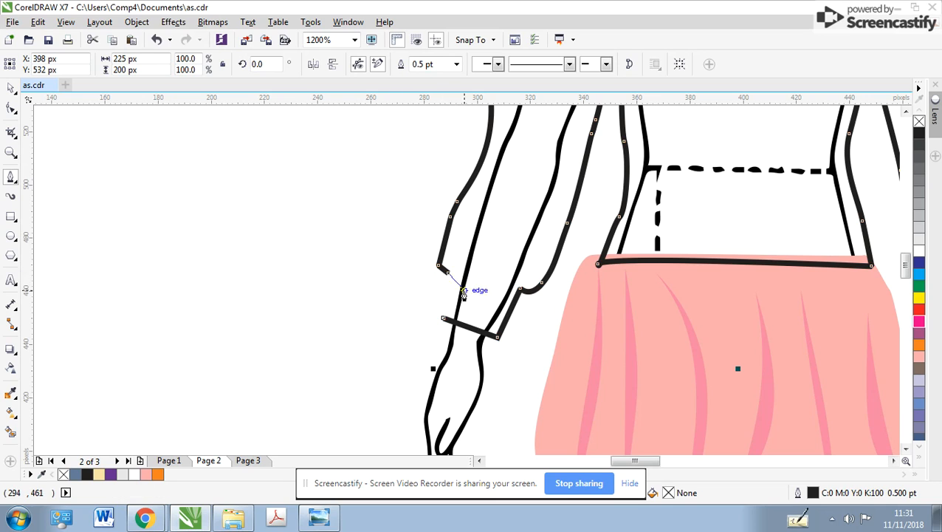
Step: Redraw the sleeve's last segment above the wrist and close the top's outline at the cuff
left_click(440, 255)
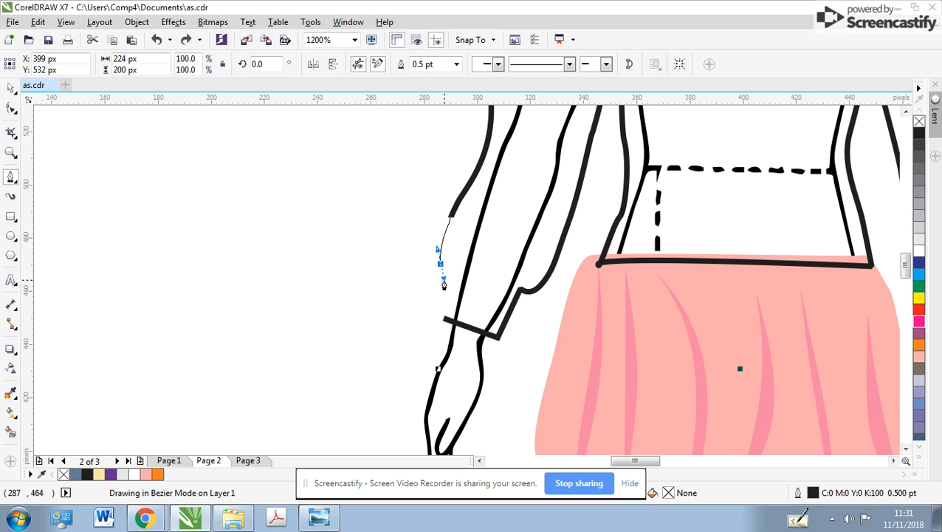
left_click(444, 318)
left_click_drag(444, 319, 456, 270)
scroll(502, 268, "down", 3)
scroll(473, 274, "up", 1)
left_click(11, 88)
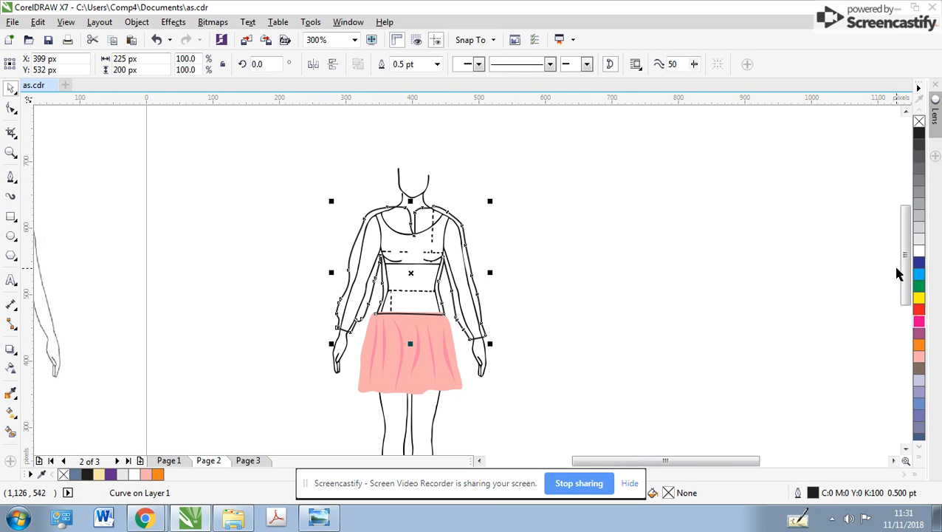
left_click(726, 259)
scroll(447, 299, "down", 1)
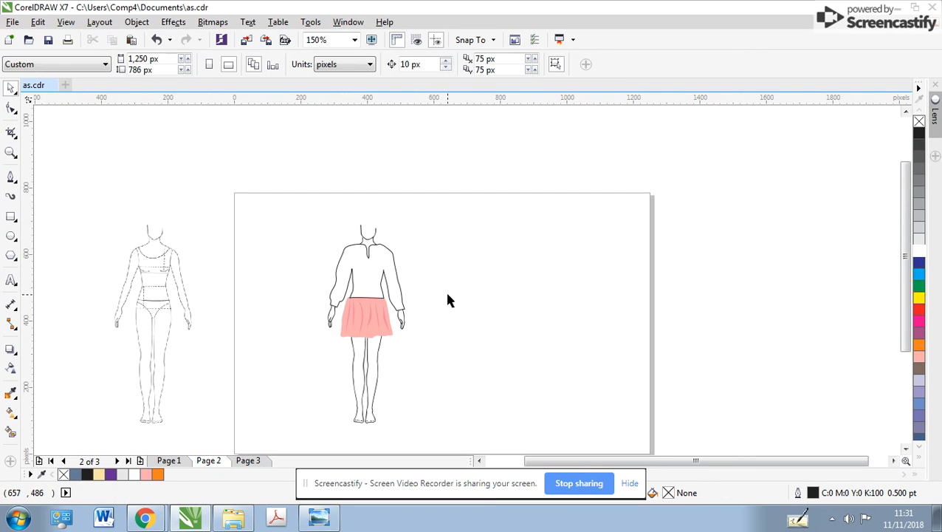
Step: Bring the floral pattern bitmap from page 3 to page 2 and place it beside the dressed figure
left_click(254, 459)
left_click_drag(415, 337, 244, 435)
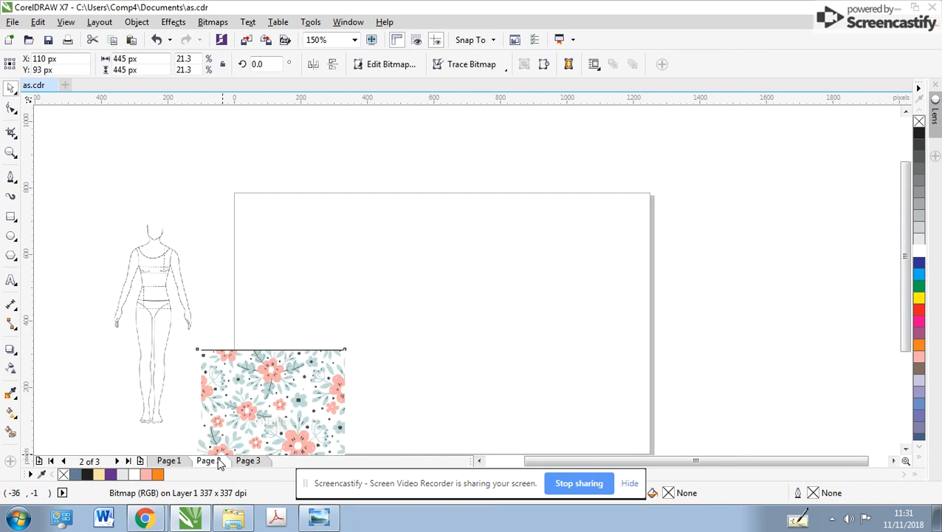
left_click(218, 461)
left_click(251, 459)
left_click_drag(345, 366, 488, 222)
key("Page_Up")
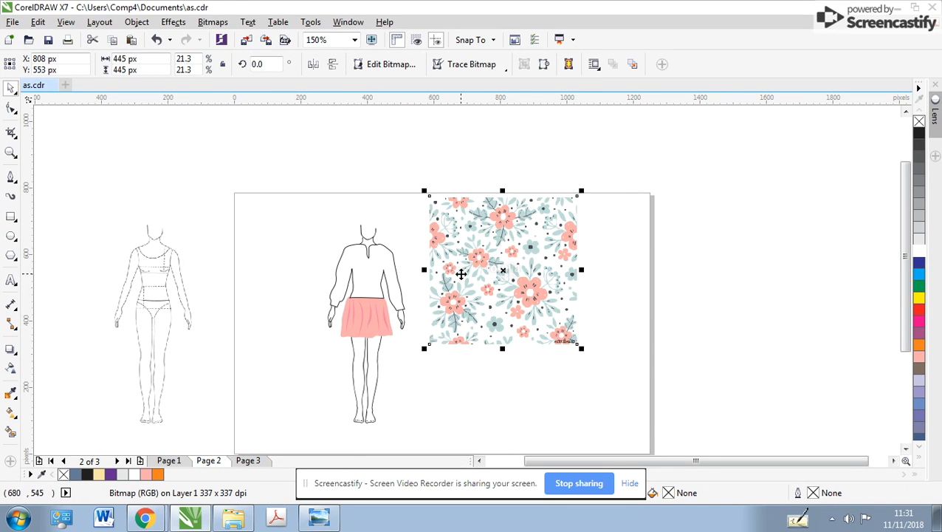
Step: PowerClip the floral bitmap inside the long-sleeved top
left_click_drag(481, 267, 394, 222)
left_click(410, 322)
scroll(452, 266, "up", 2)
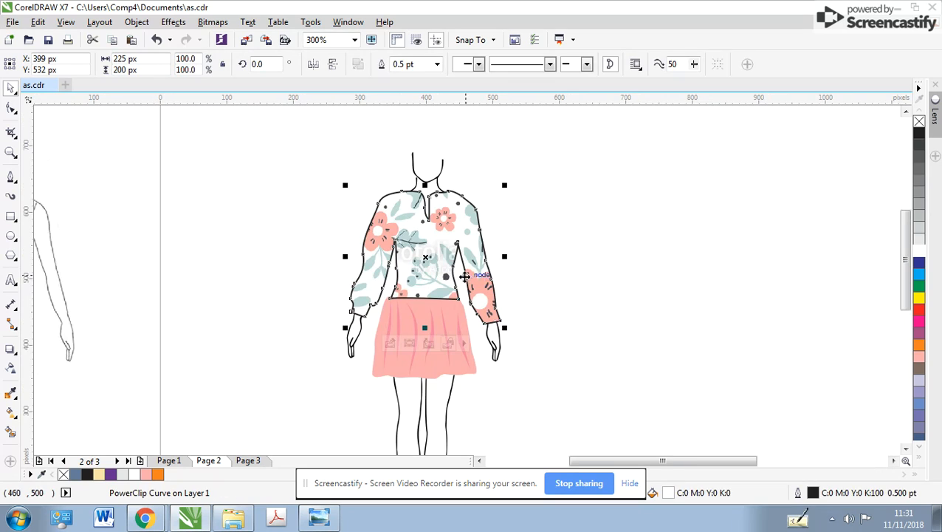
Step: Edit the top's PowerClip contents and scale the floral bitmap down to 251 px square
left_click(449, 260, "ctrl")
left_click(509, 232)
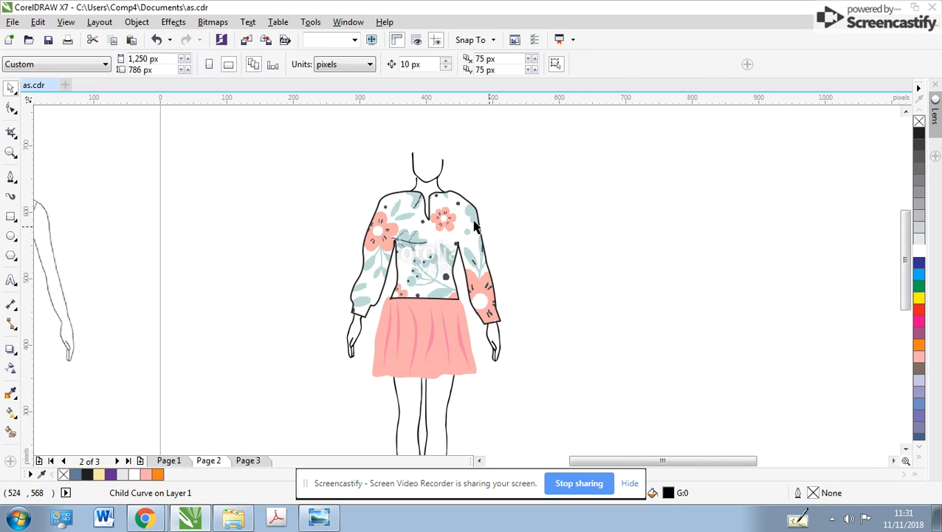
left_click(474, 225, "ctrl")
left_click(475, 235)
left_click_drag(580, 411, 488, 320)
left_click_drag(402, 181, 463, 245)
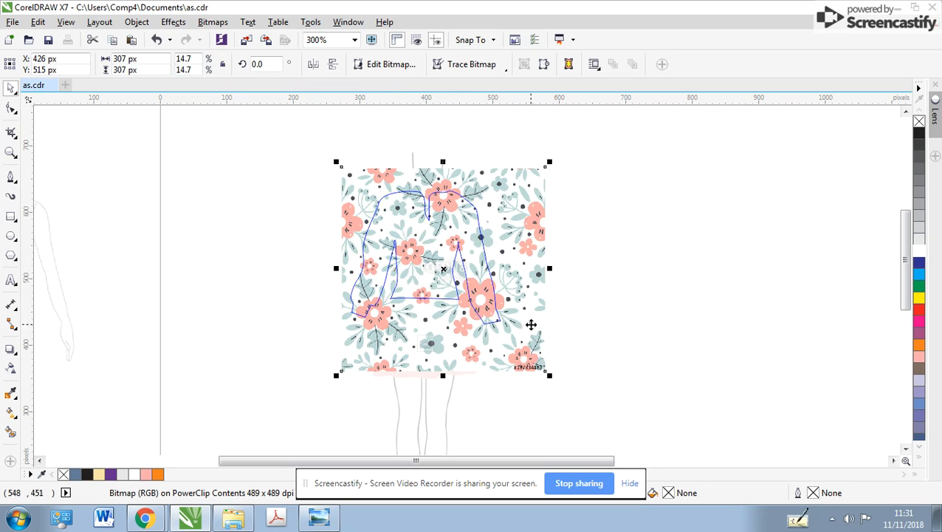
left_click_drag(549, 377, 512, 343)
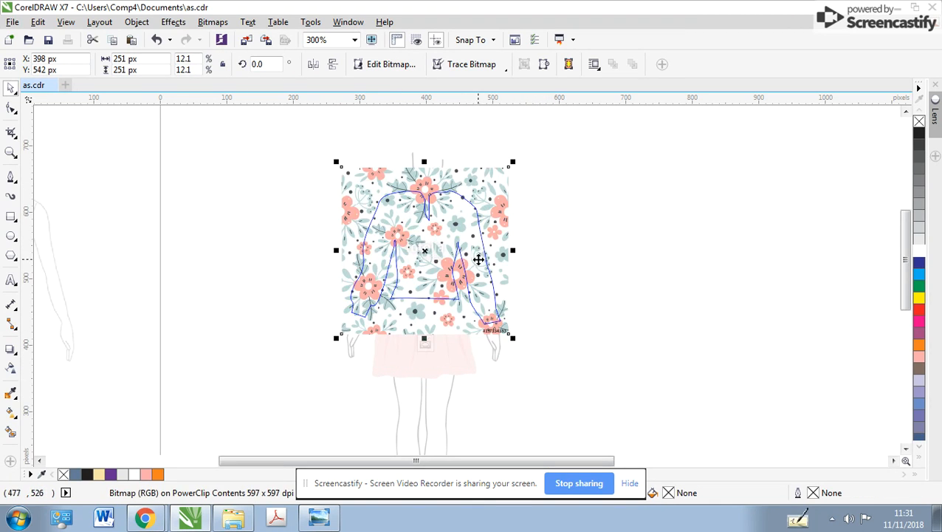
Step: Centre the floral bitmap over the top at about X 407, Y 531 px, mirror it horizontally and finish editing the contents
left_click_drag(486, 240, 499, 244)
left_click(499, 245)
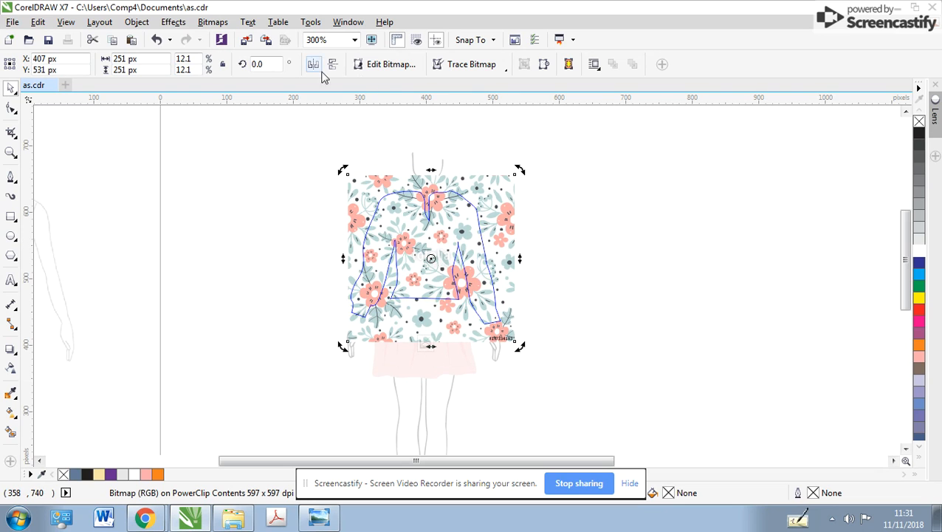
left_click(314, 68)
left_click(255, 230)
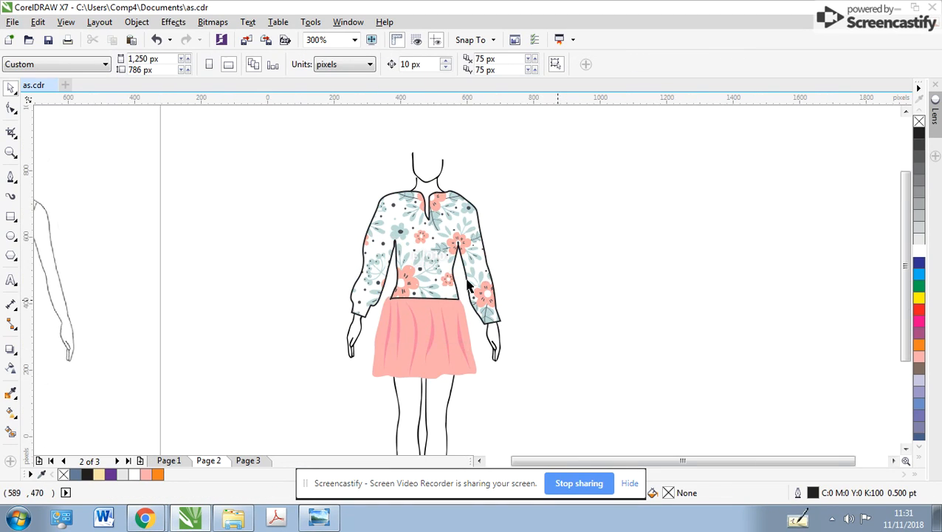
Step: Remove the outline from the floral top
scroll(438, 277, "up", 1)
left_click(390, 194)
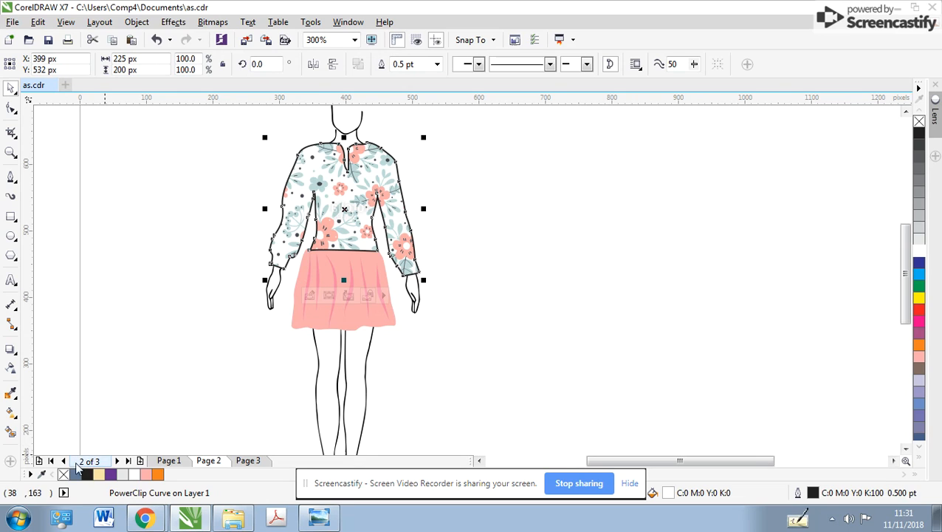
scroll(221, 361, "down", 2)
left_click(491, 277)
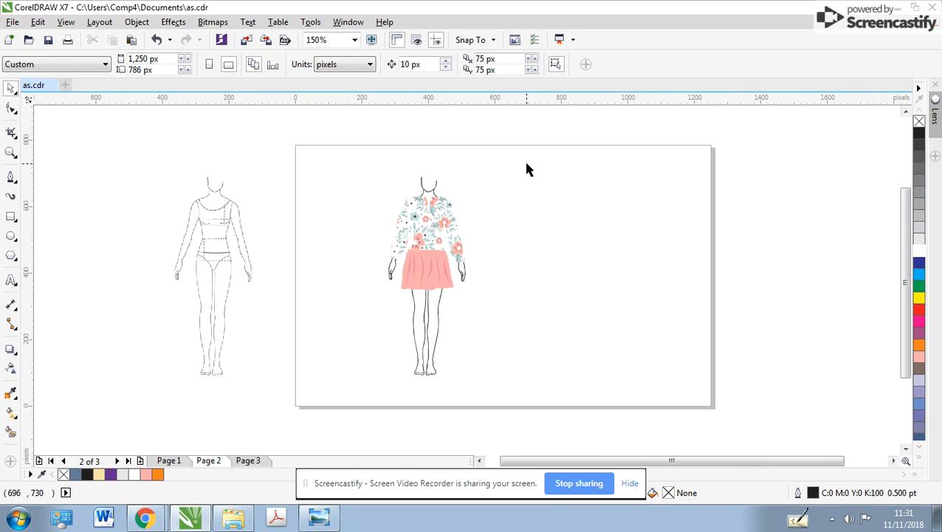
left_click_drag(526, 202, 385, 317)
left_click(355, 363)
scroll(493, 246, "up", 1)
left_click(405, 210)
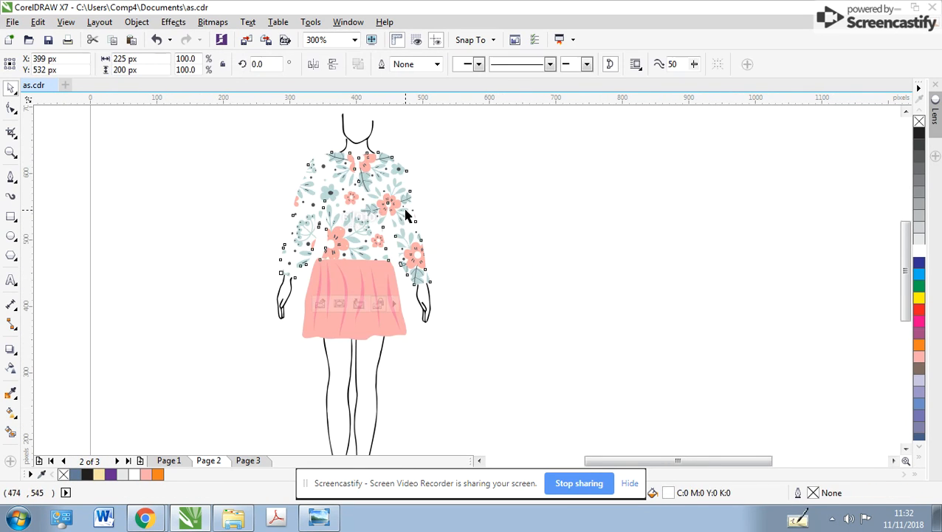
scroll(405, 214, "down", 1)
left_click_drag(502, 204, 349, 387)
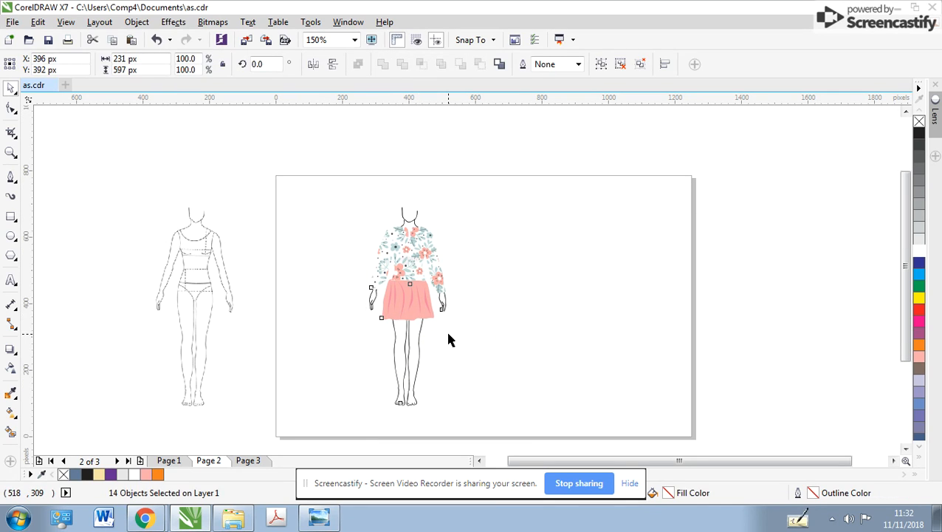
left_click(248, 382)
Step: Fill both legs and the hands with the Smart Fill tool, using the blue fill and a 0.5 pt black outline
scroll(315, 311, "up", 1)
left_click(13, 425)
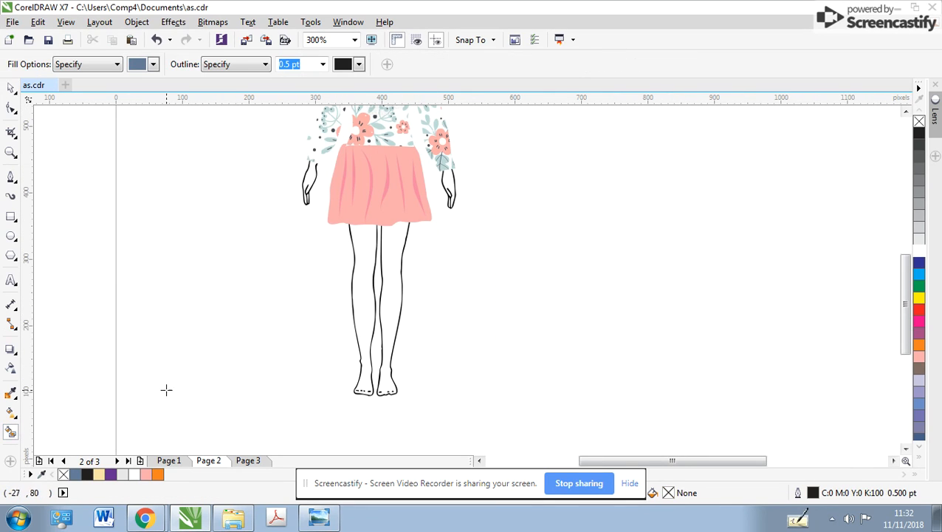
left_click(361, 269)
left_click(391, 263)
left_click(309, 172)
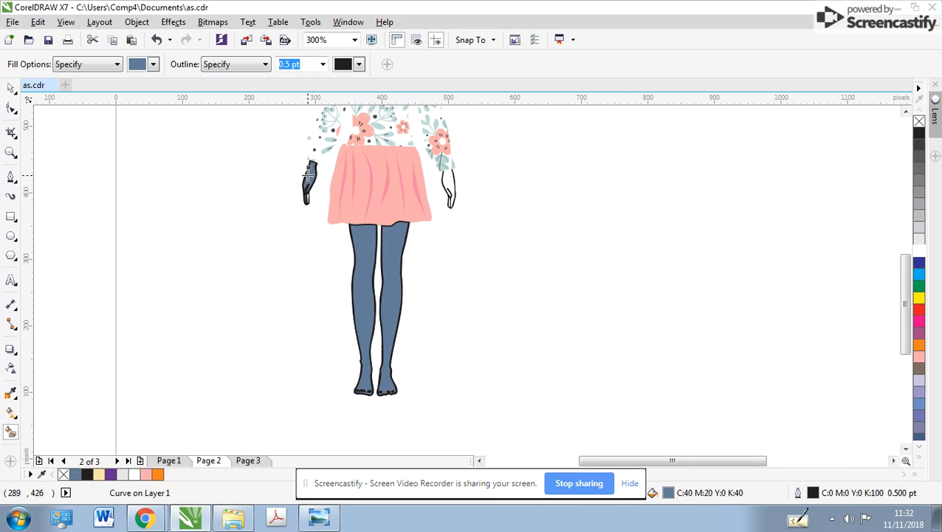
Step: Recolour both hands and both legs with the pale yellow skin tone C2 M9 Y39 K0
left_click(10, 90)
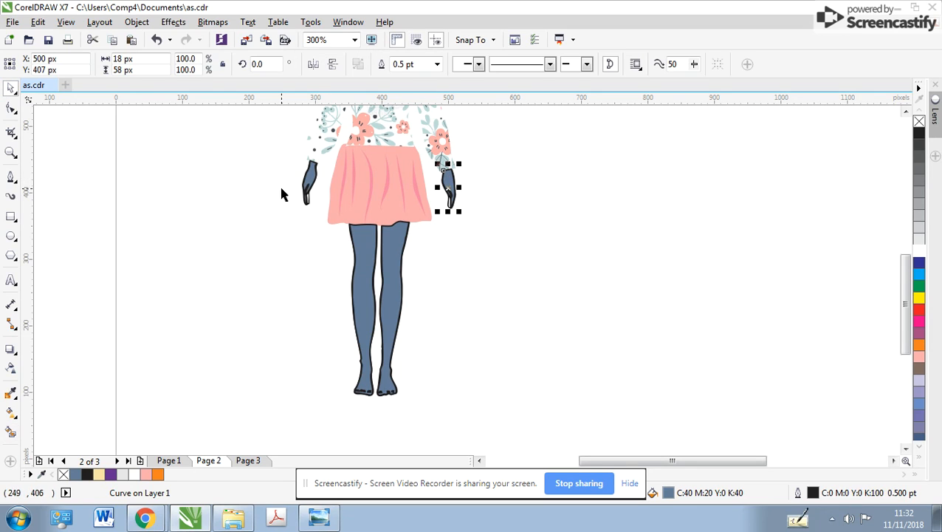
left_click(313, 175, "shift")
left_click(100, 474)
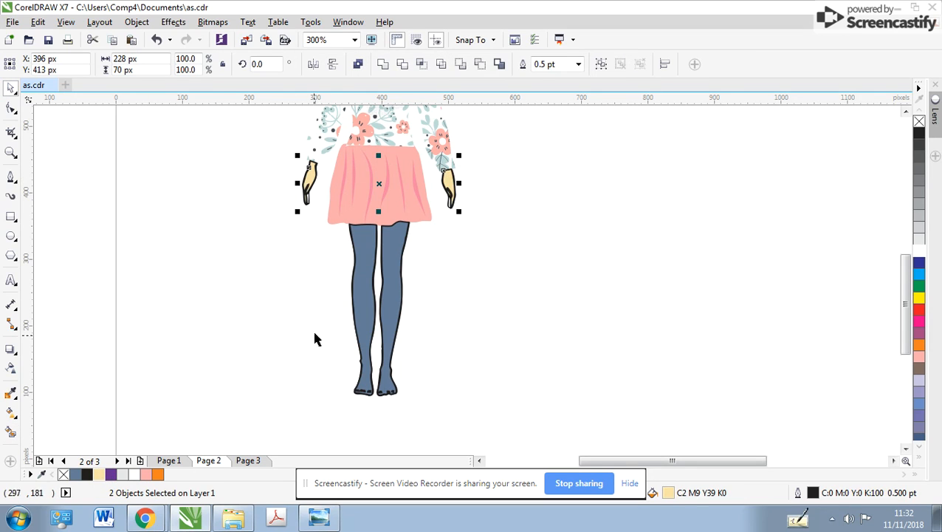
left_click(358, 280)
key("ctrl+r")
left_click(405, 247)
key("ctrl+r")
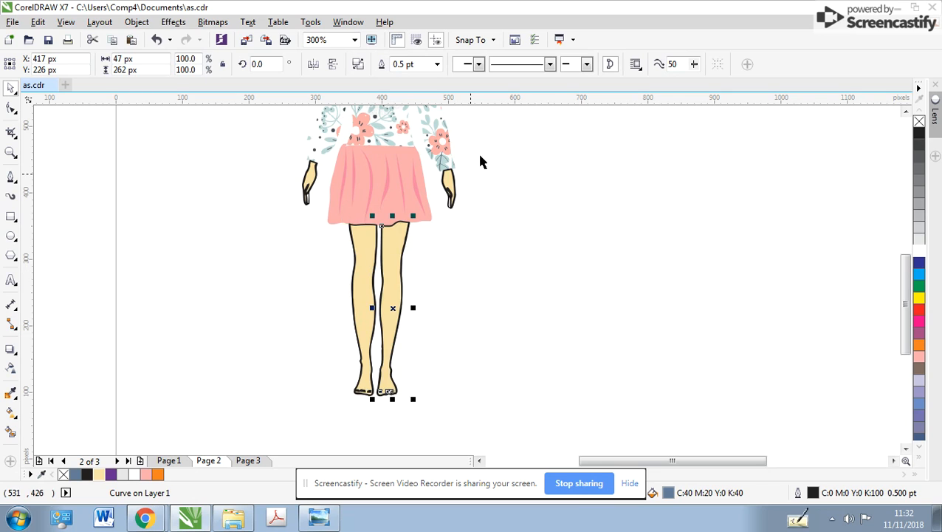
Step: Remove the outline from the filled hands and legs
left_click_drag(473, 157, 255, 336)
left_click_drag(261, 420, 565, 157)
right_click(65, 473)
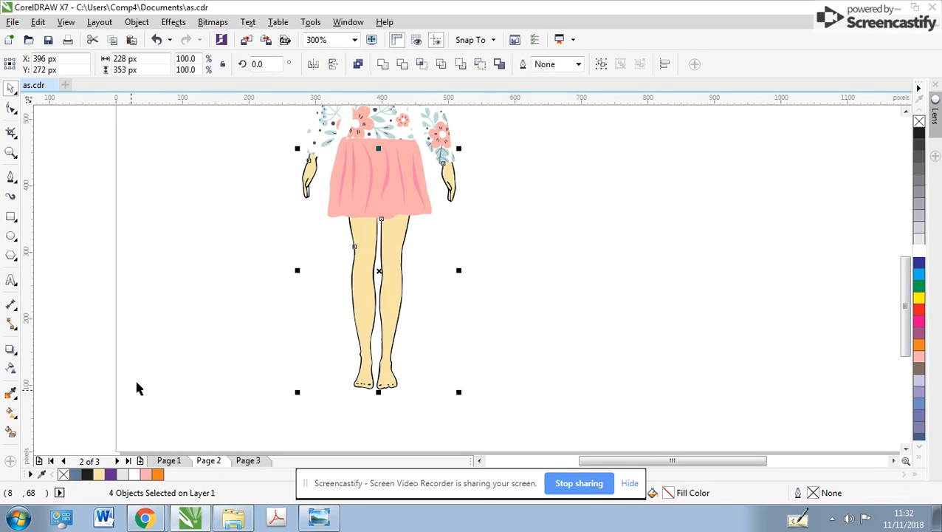
left_click(505, 243)
Step: Delete the group of traced black body lines from the dressed figure, leaving the filled shapes
scroll(506, 243, "down", 1)
scroll(469, 279, "up", 1)
left_click(465, 279)
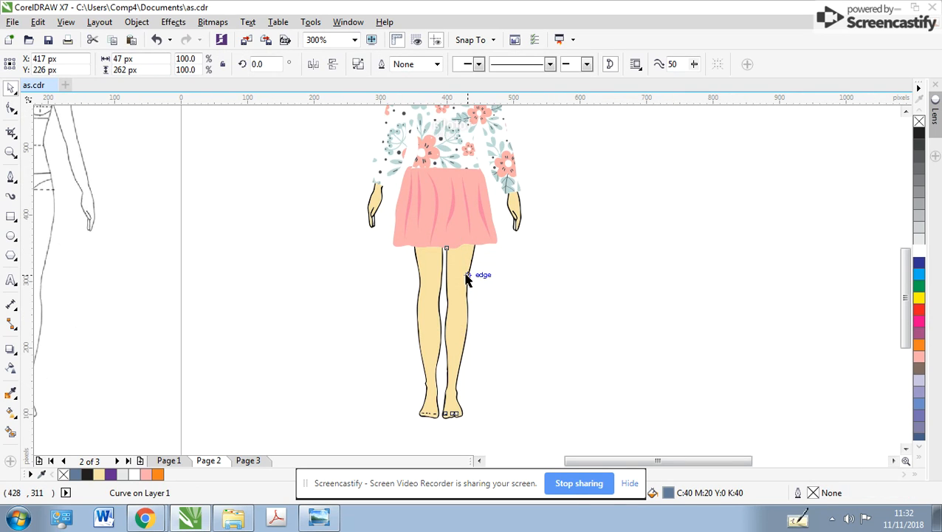
scroll(466, 273, "up", 3)
left_click(399, 246)
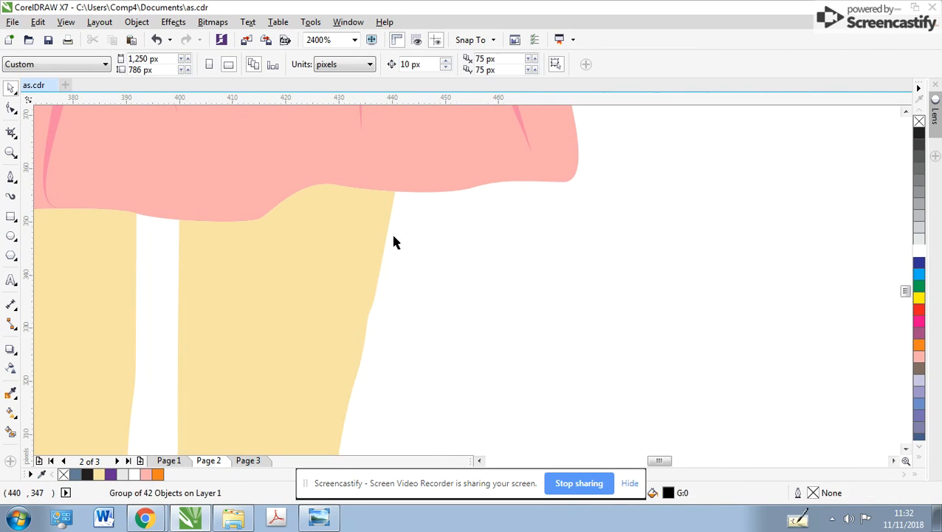
Step: Preview the dressed figure in full screen
scroll(393, 242, "down", 4)
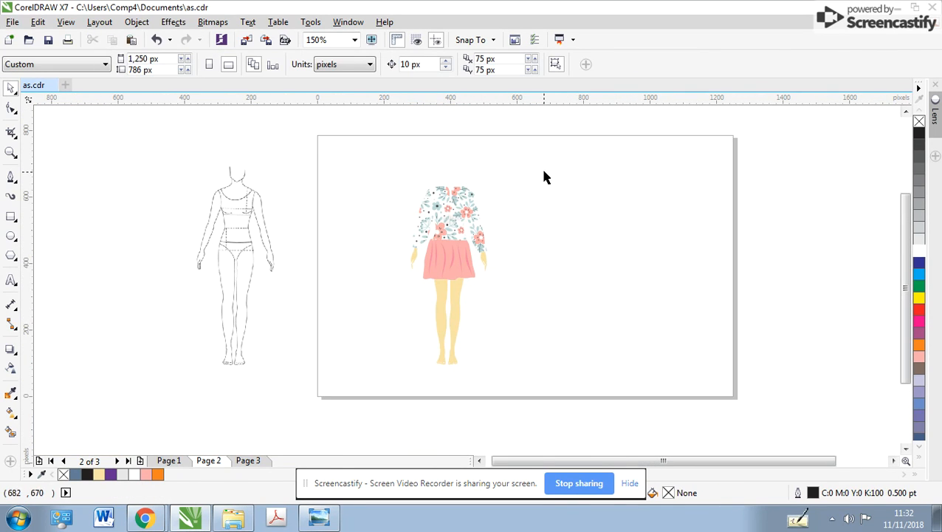
left_click_drag(543, 178, 352, 398)
key("F9")
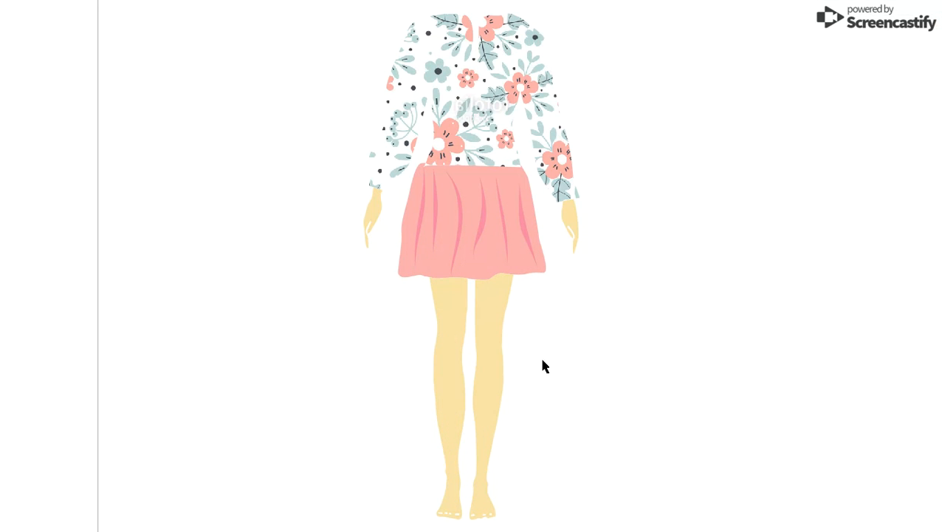